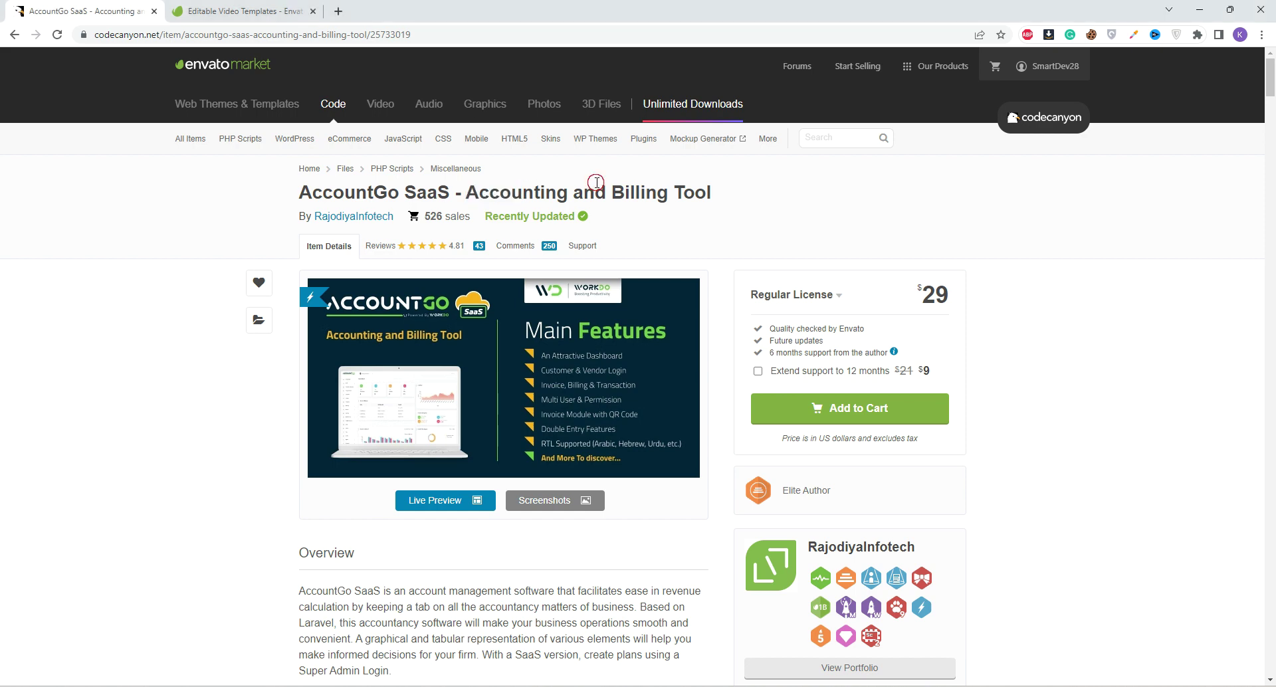
# Review the AccountGo SaaS product page and launch its live demo via CHECK DEMO.
pyautogui.moveTo(595, 192); pyautogui.dragTo(694, 192)
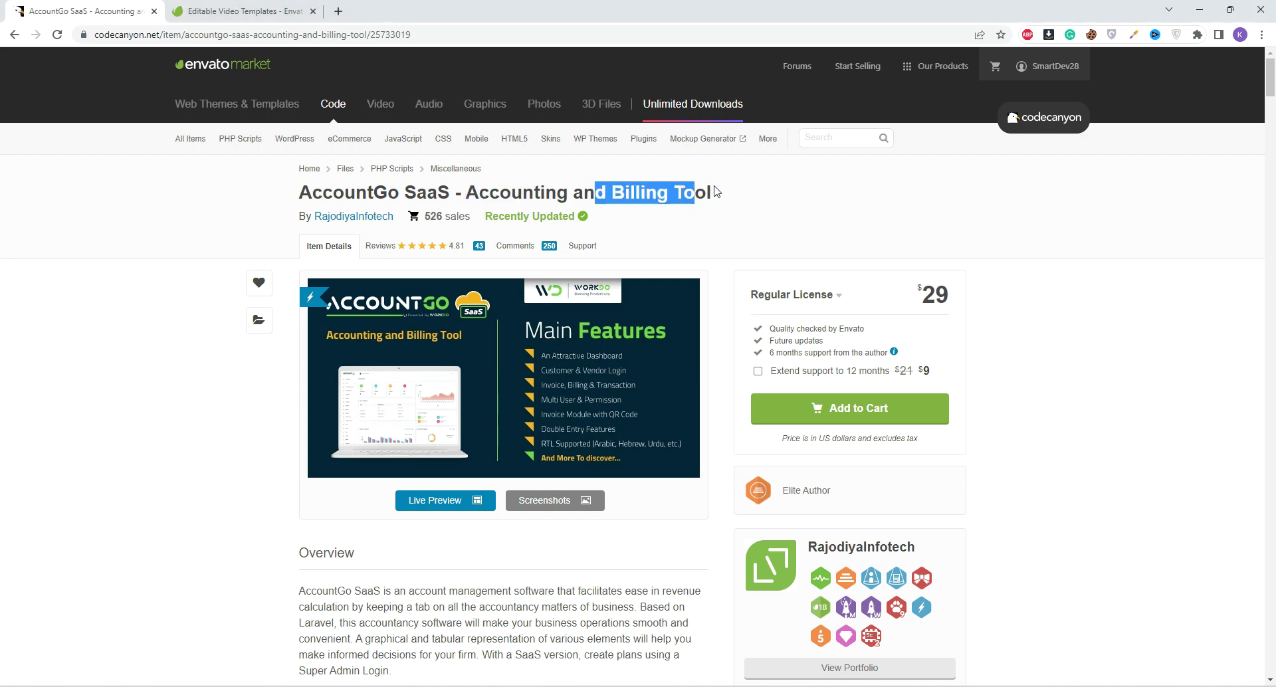
pyautogui.click(715, 192)
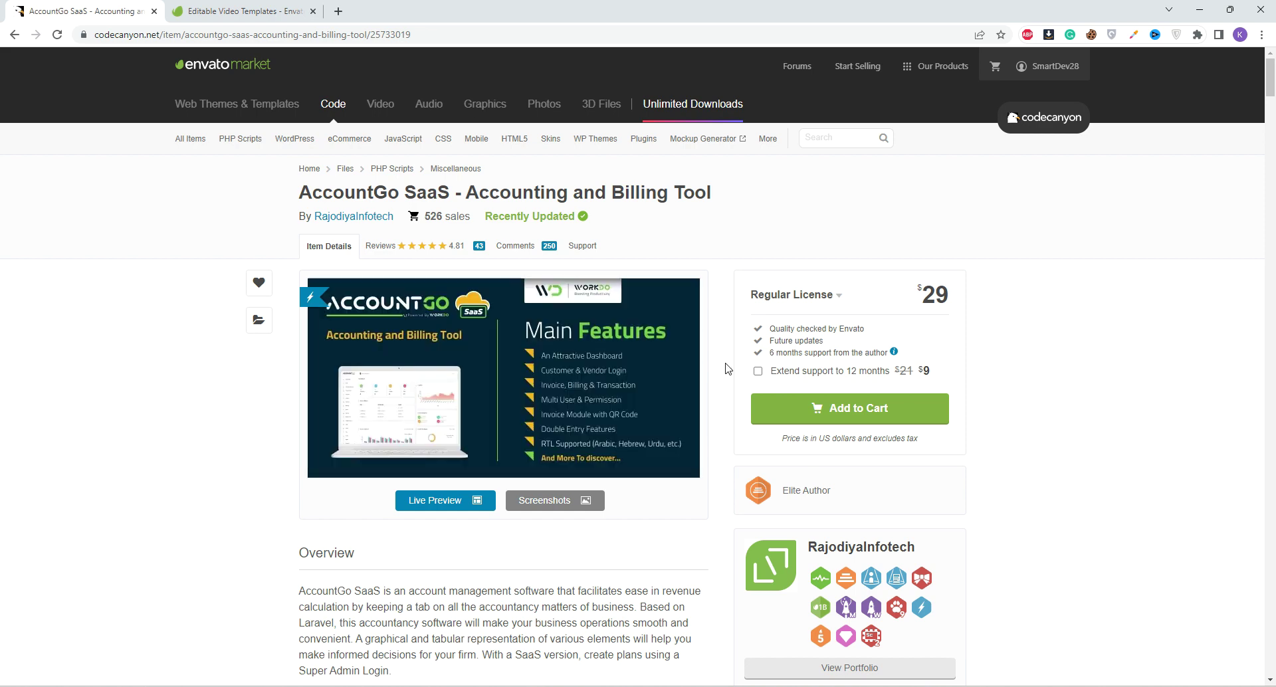
pyautogui.scroll(-2, 724, 363)
pyautogui.scroll(-2, 723, 369)
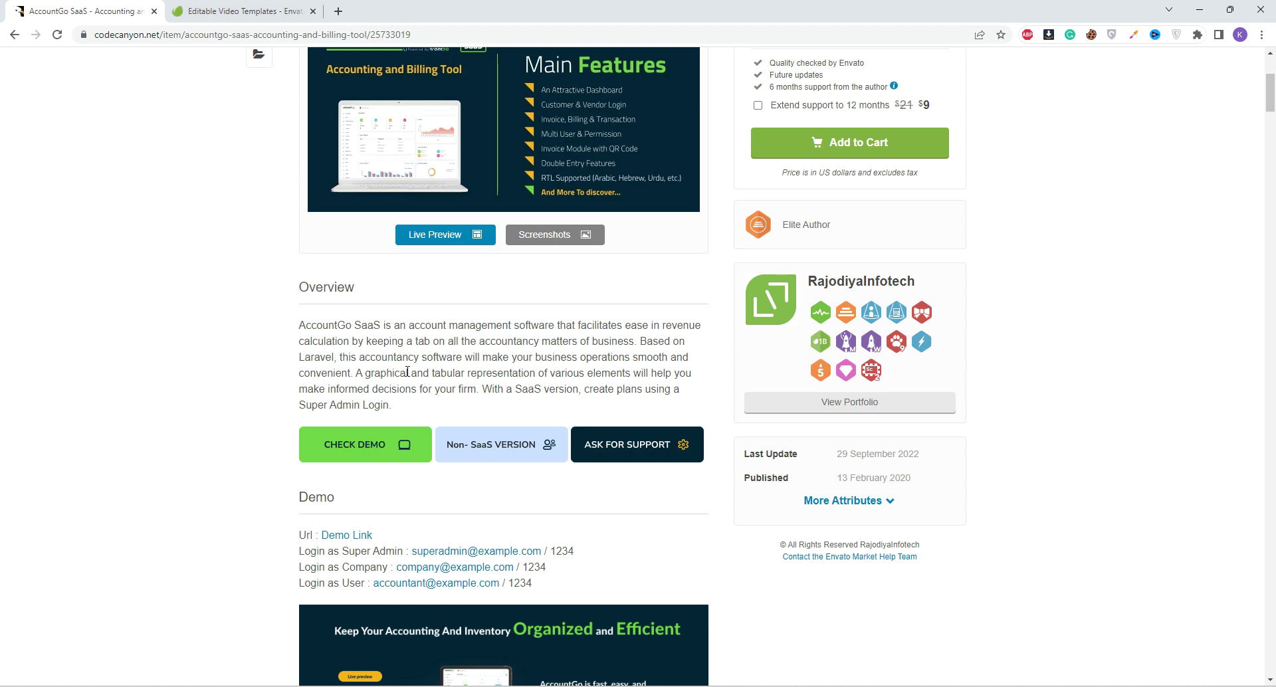
pyautogui.click(368, 450)
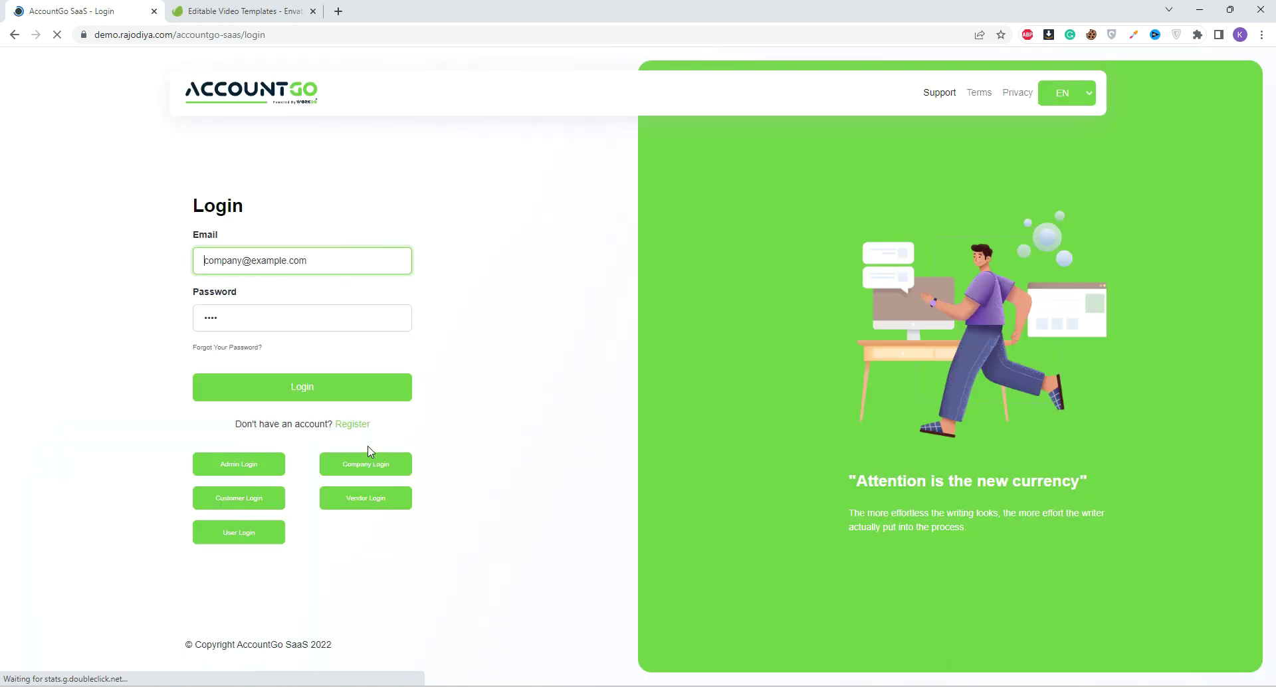
# Log in to the demo as the company account and dismiss the password warning.
pyautogui.click(367, 459)
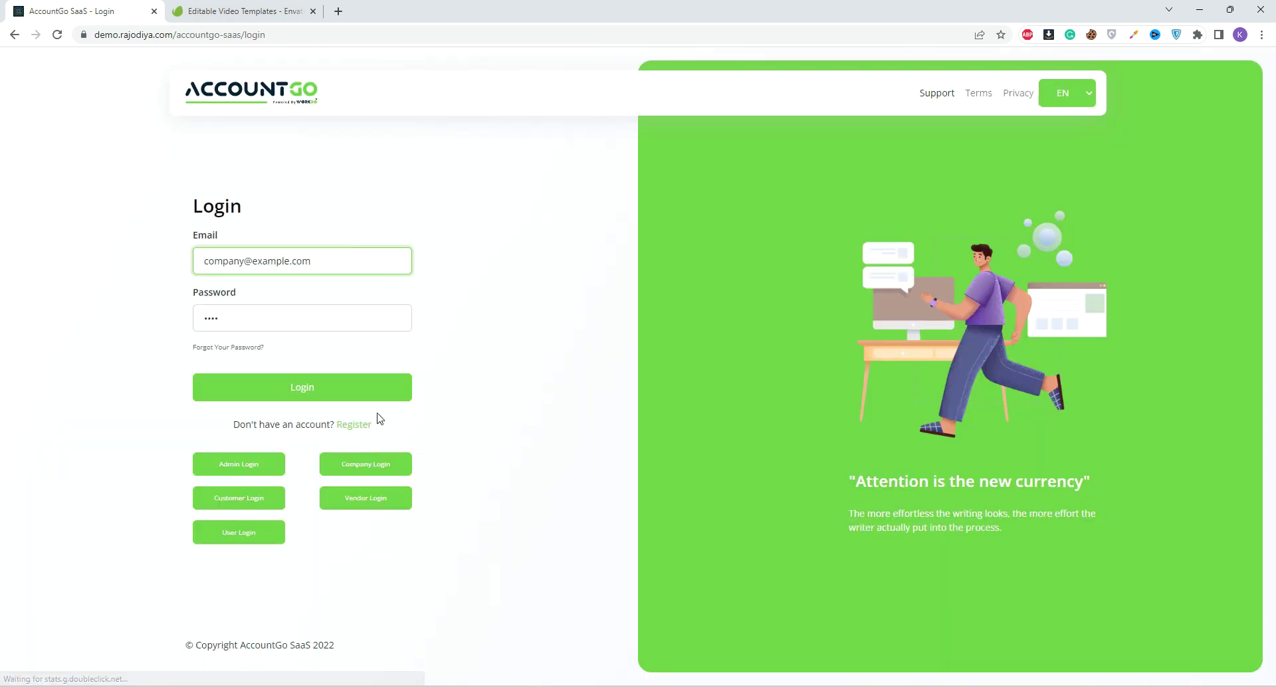
pyautogui.click(301, 391)
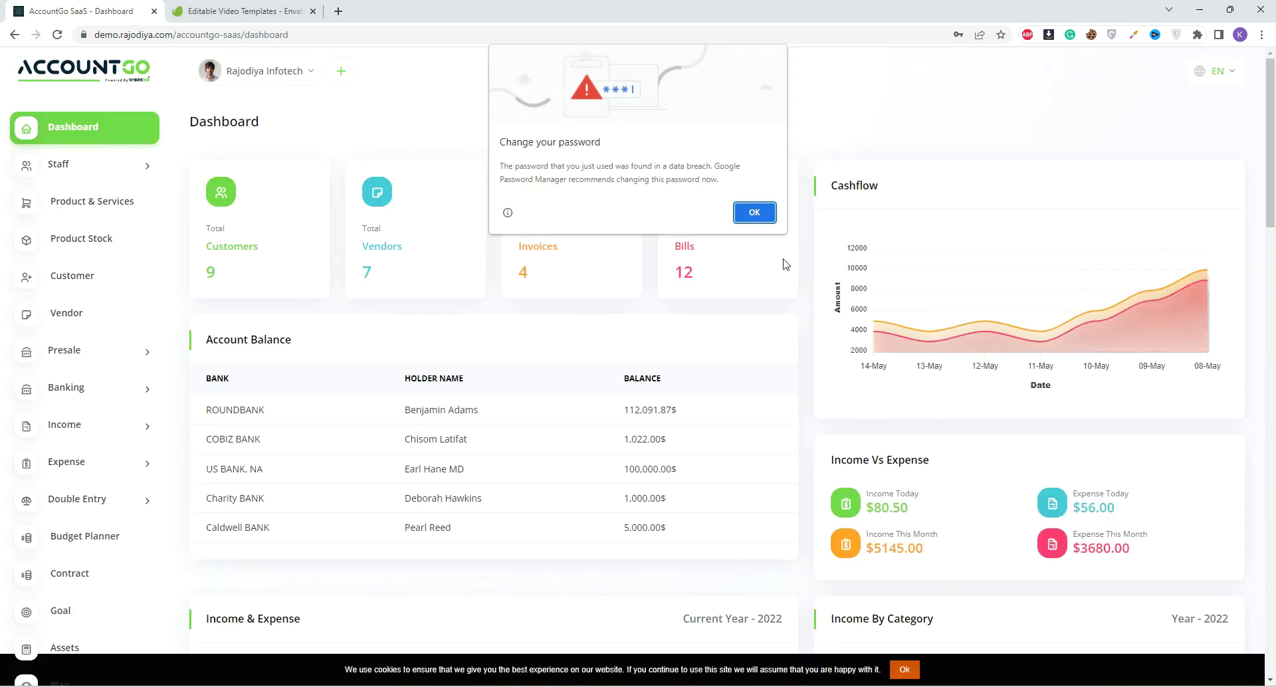
pyautogui.click(753, 212)
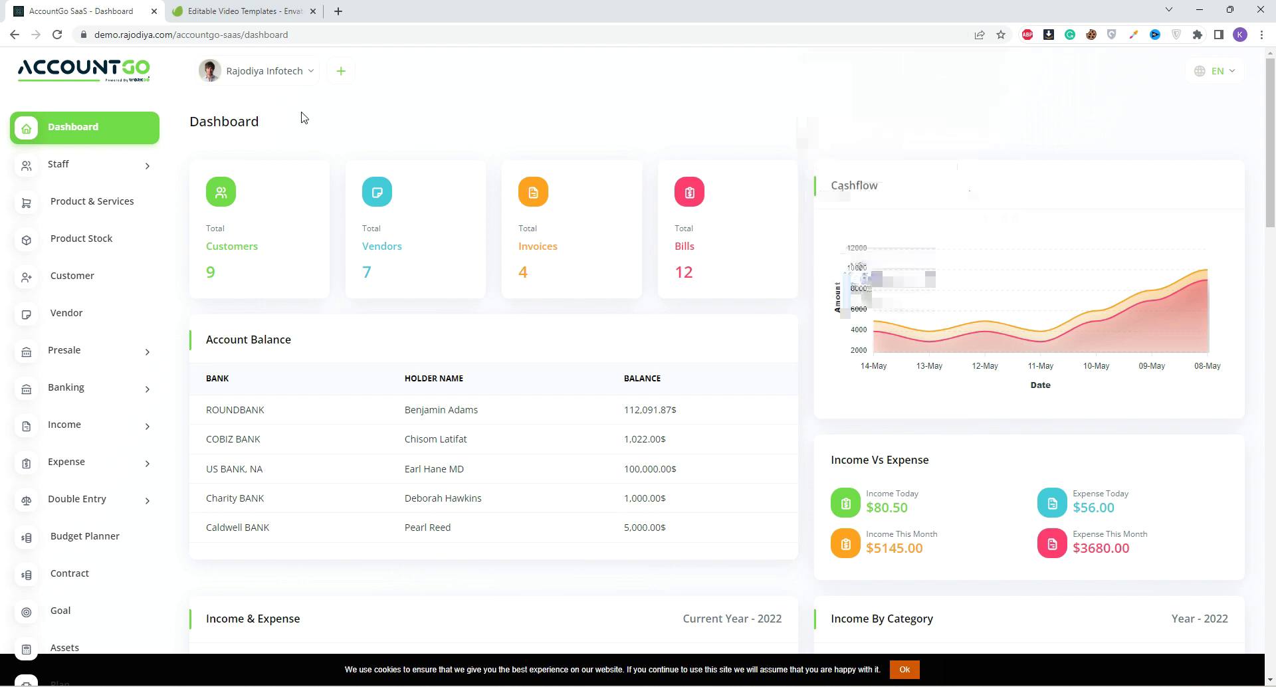
# Open invoice #INVO00001 from the Income > Invoice list.
pyautogui.click(120, 426)
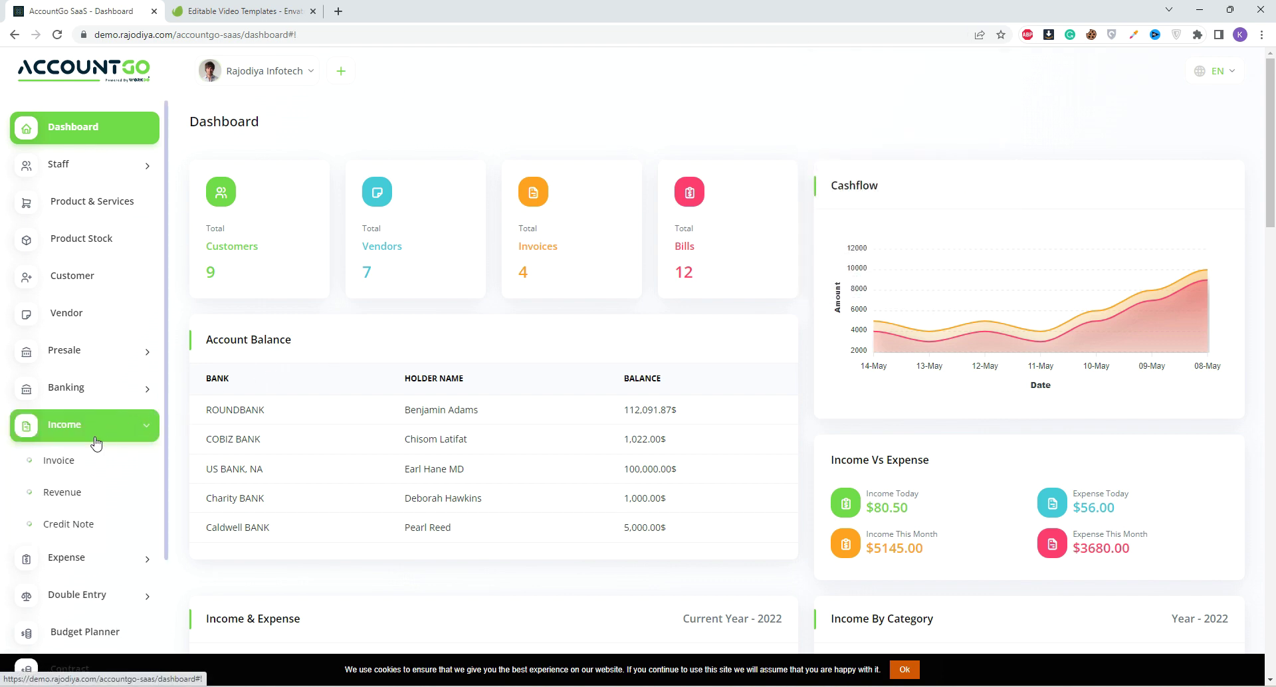
pyautogui.click(69, 463)
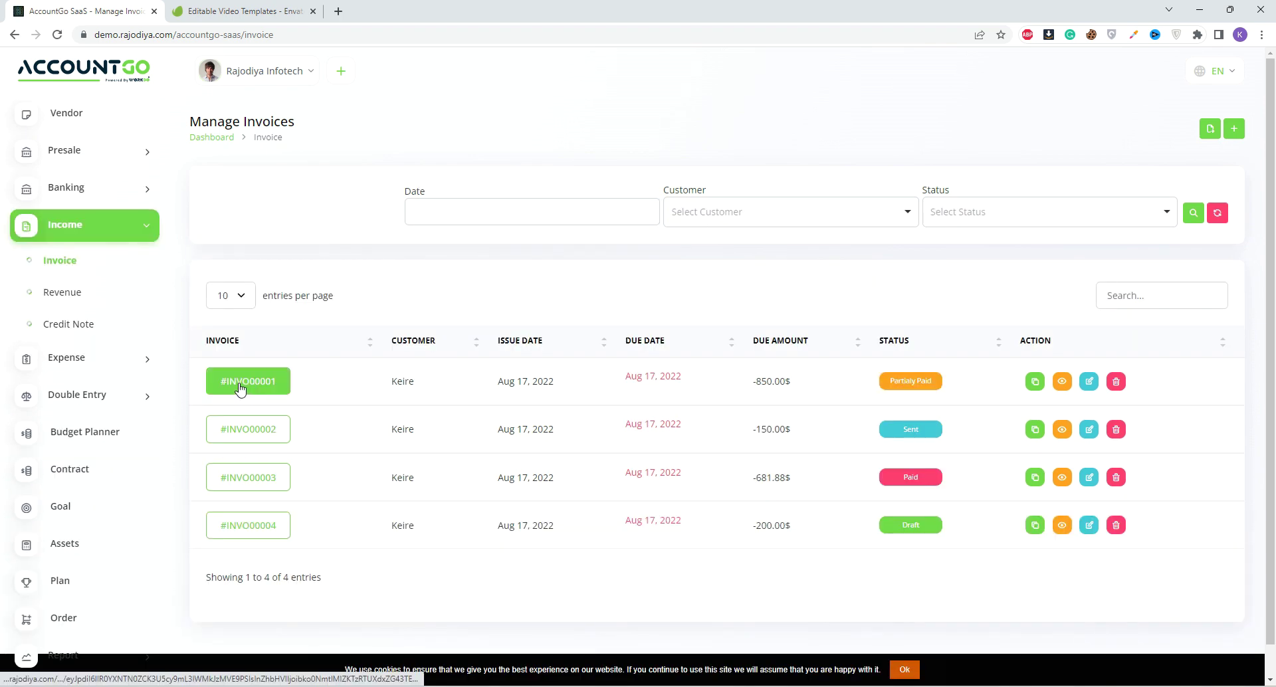
pyautogui.click(240, 384)
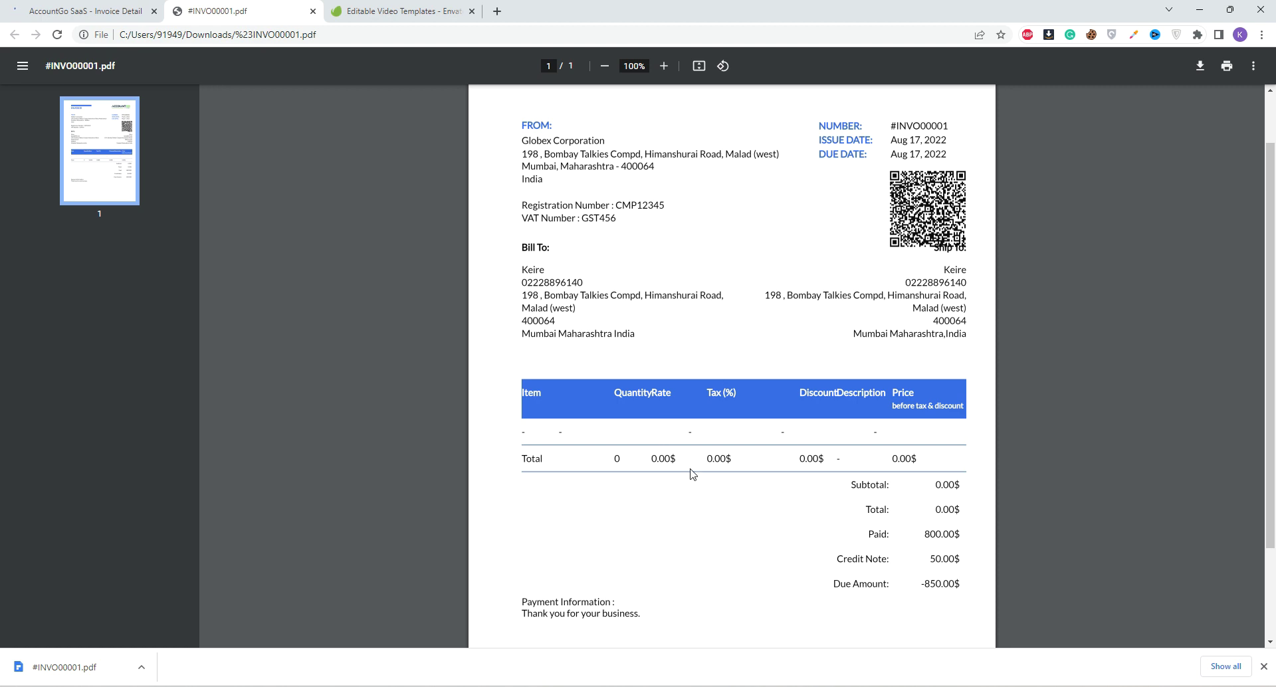
# Scroll through the #INVO00001 PDF, close it, and return to the invoice list.
pyautogui.scroll(-1, 689, 432)
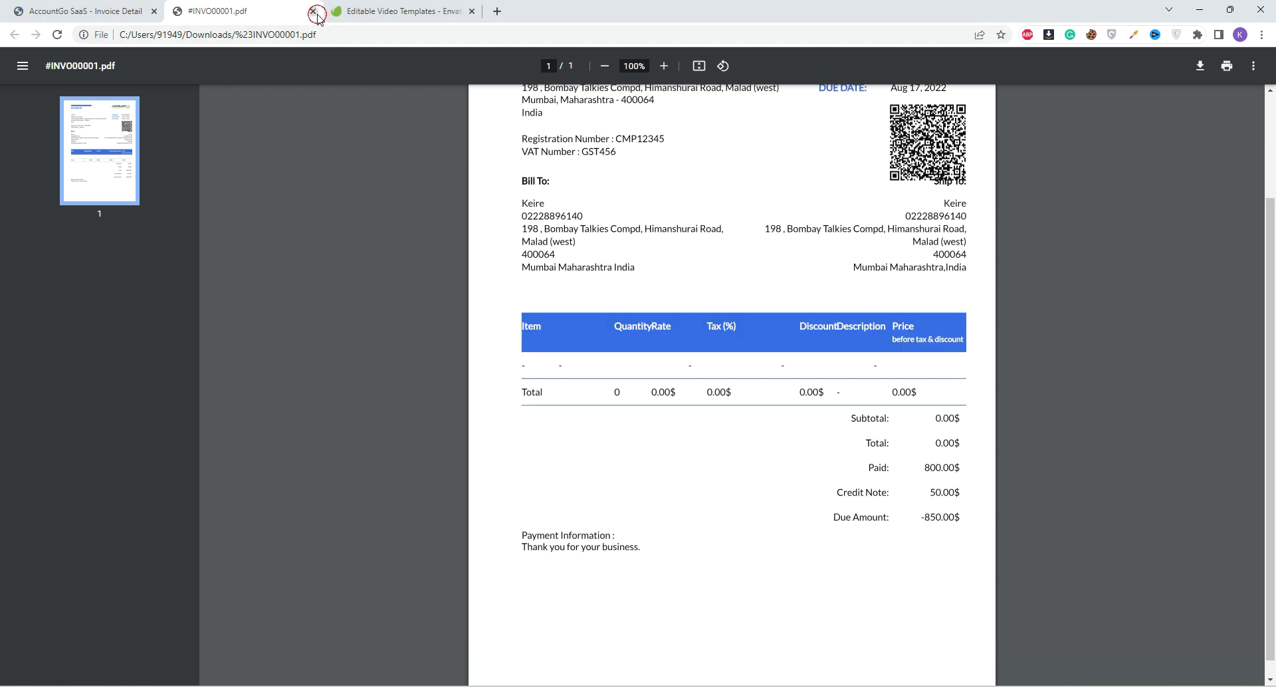
pyautogui.click(312, 12)
pyautogui.scroll(-6, 317, 263)
pyautogui.click(15, 34)
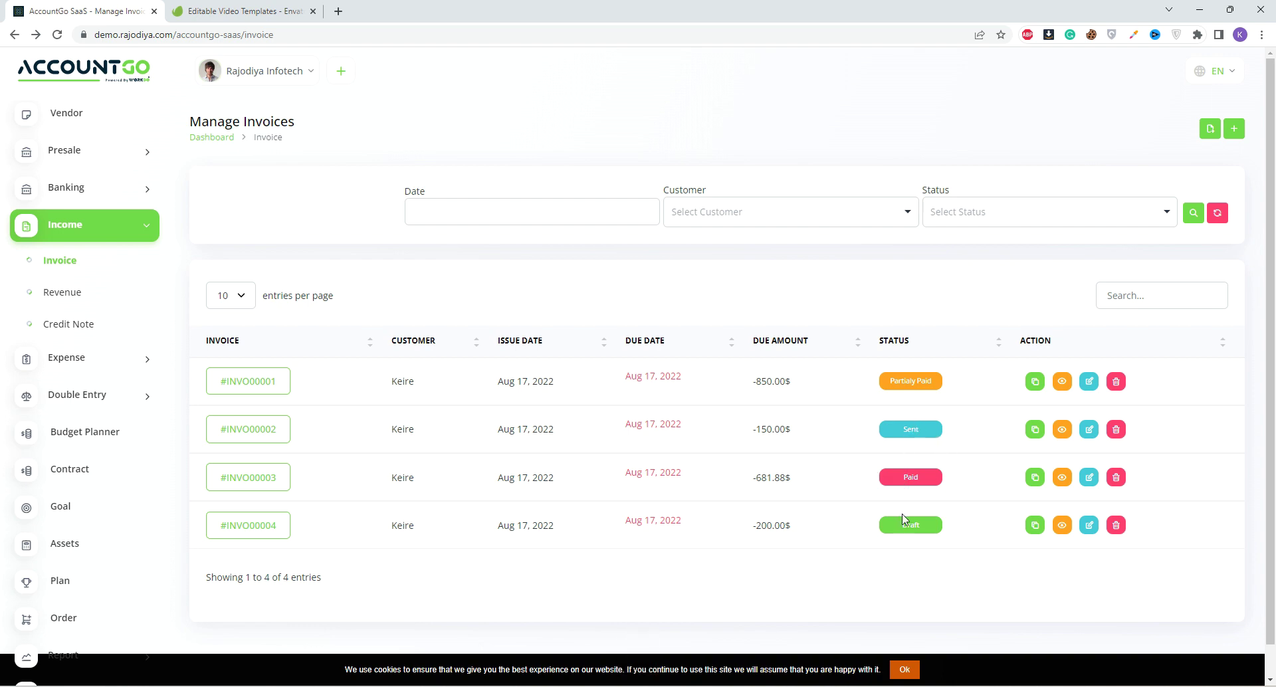
# Review invoice #INVO00002's totals and two payment receipts, ending on its detail page.
pyautogui.click(253, 431)
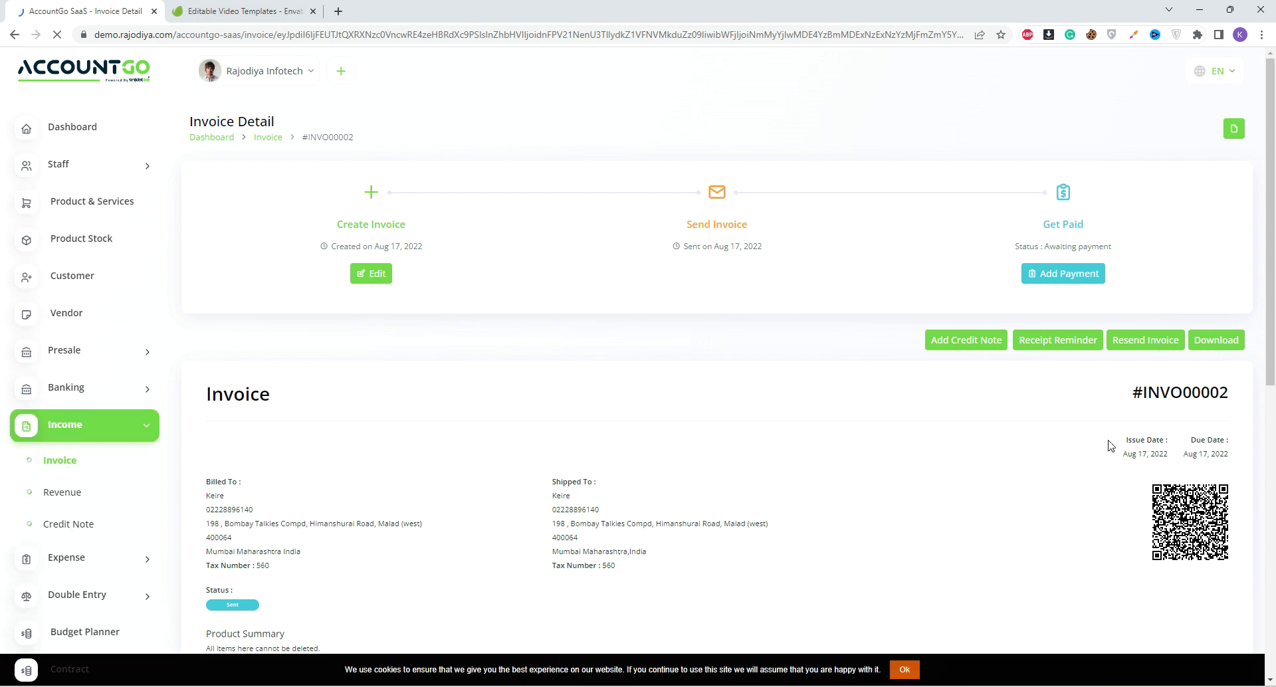
pyautogui.scroll(-4, 941, 498)
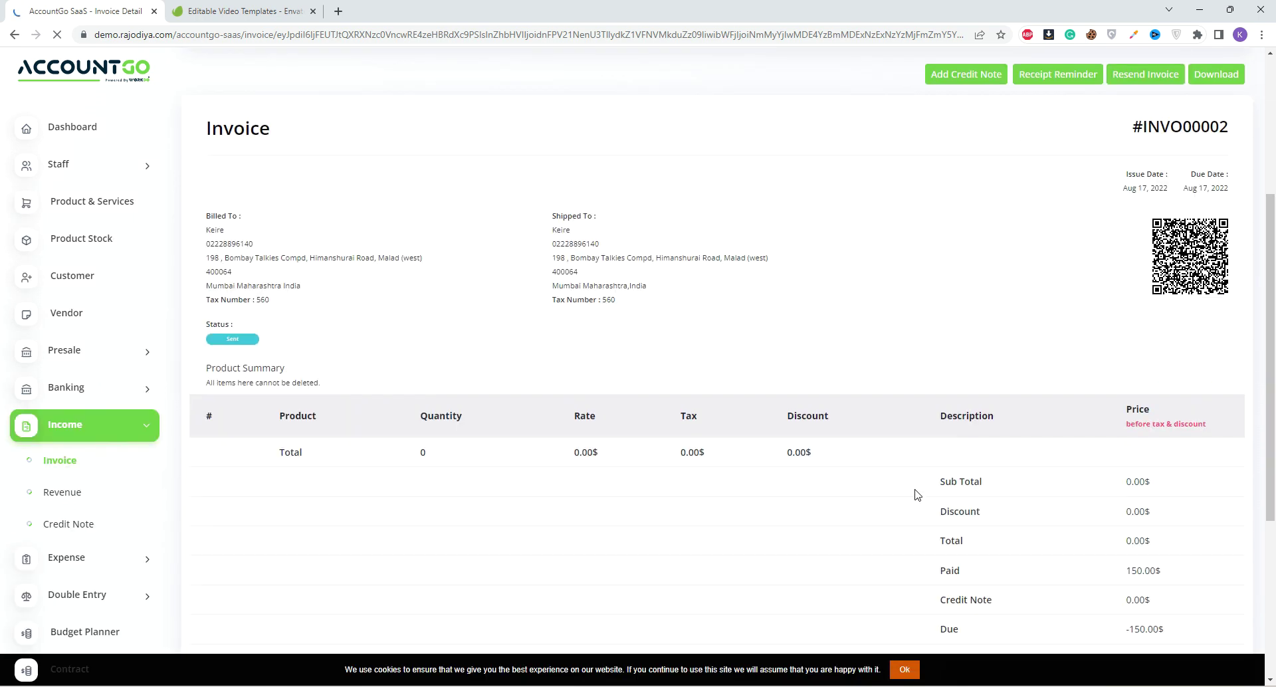
pyautogui.scroll(-2, 855, 486)
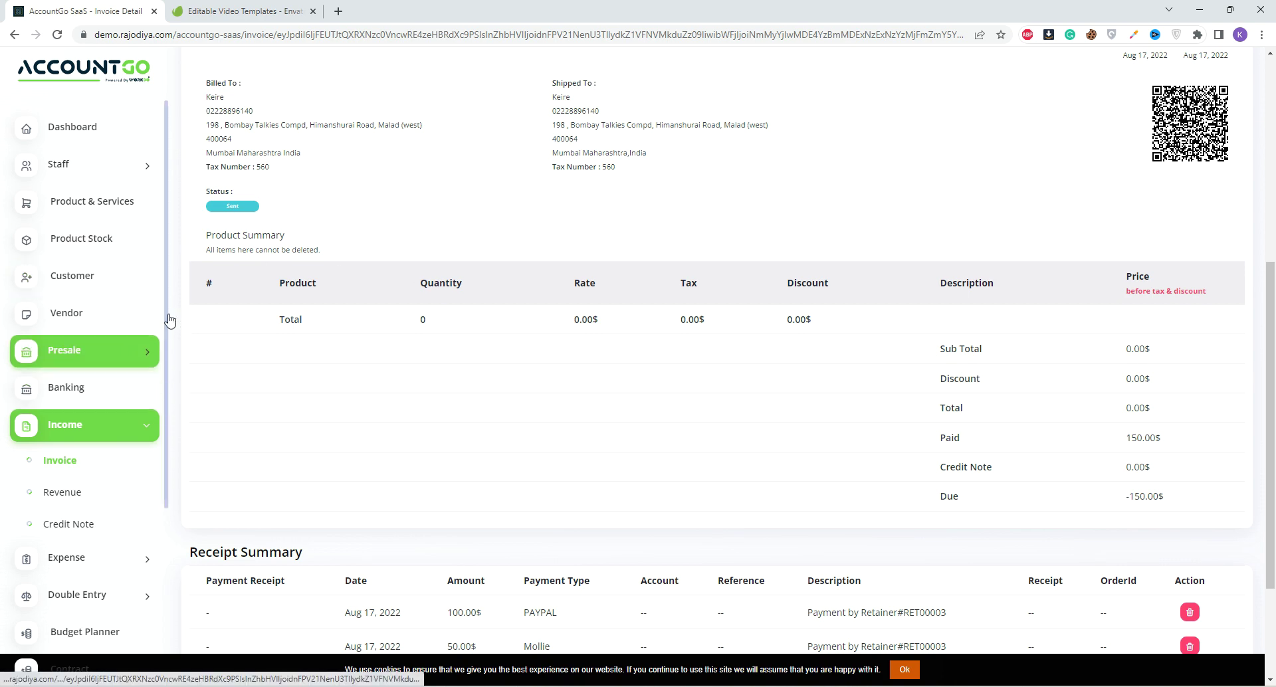
pyautogui.scroll(6, 663, 311)
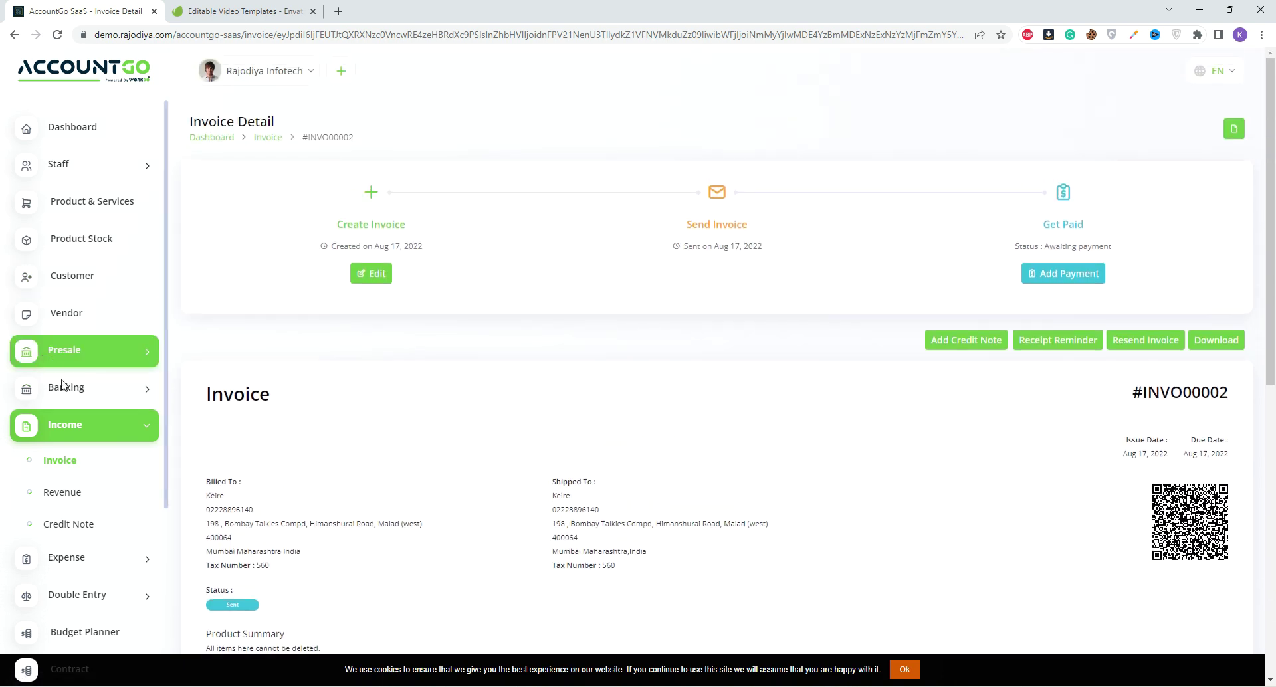
pyautogui.click(61, 463)
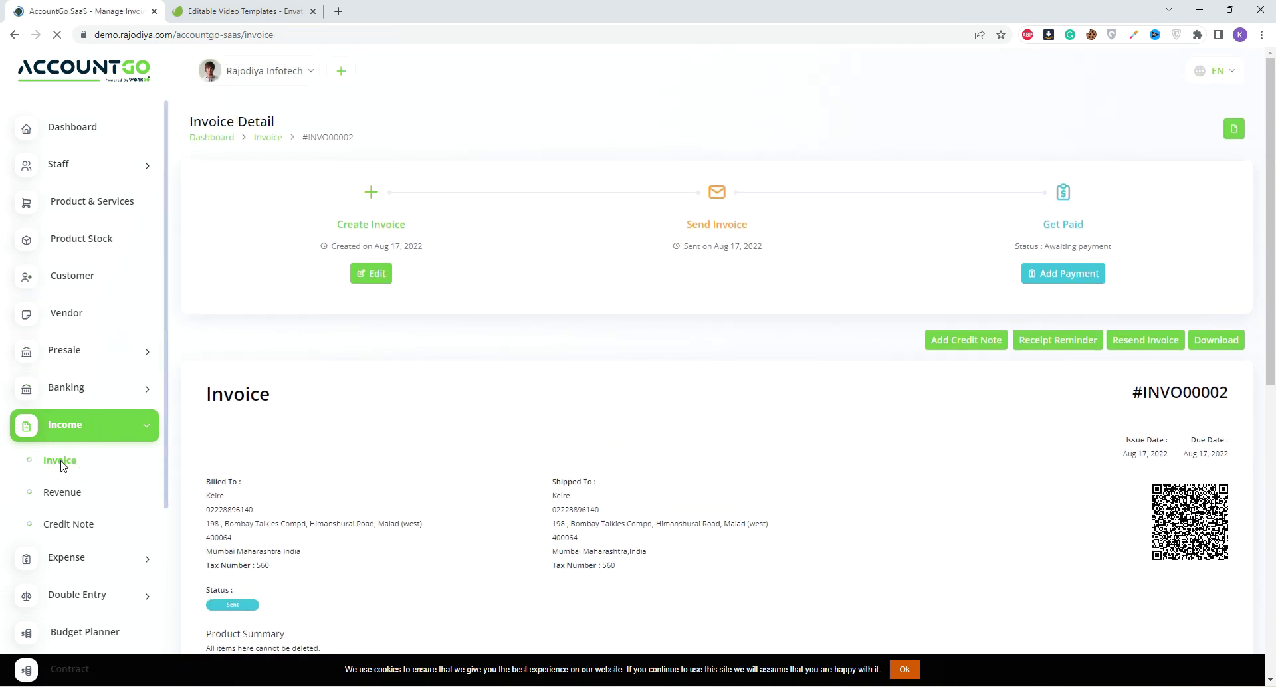
pyautogui.click(14, 36)
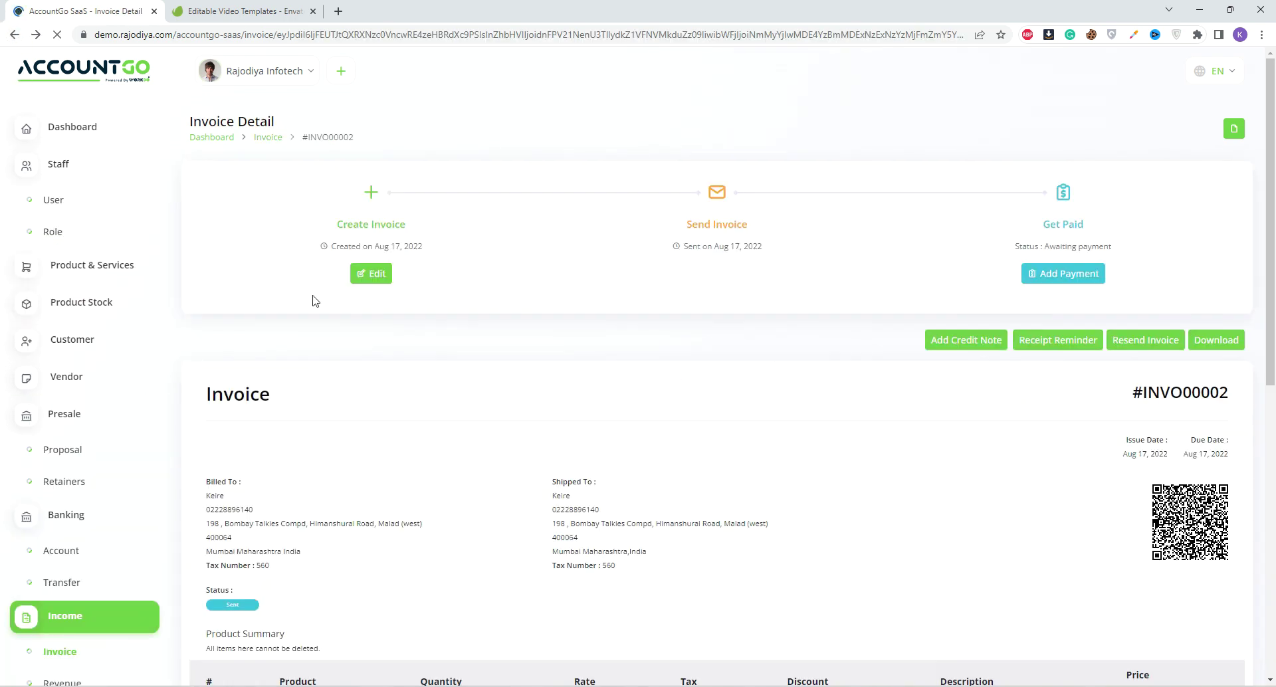
# Edit invoice #INVO00002 and add a new Helmet line item.
pyautogui.click(372, 279)
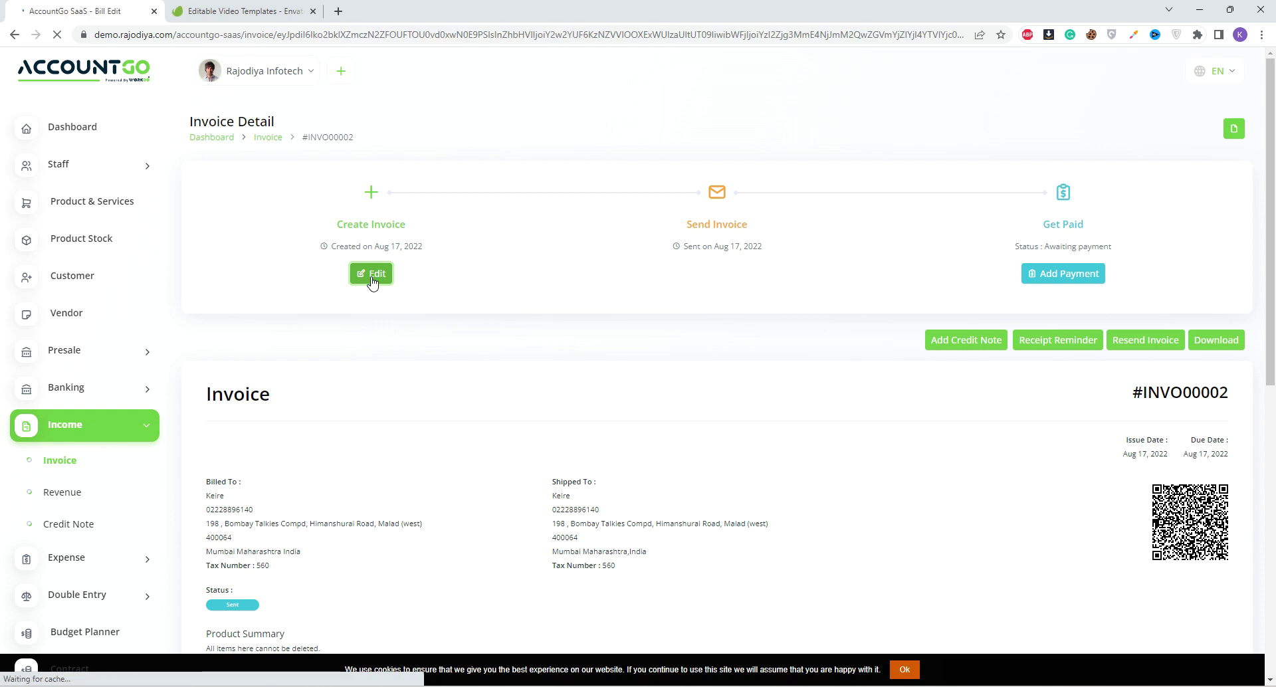
pyautogui.scroll(-1, 550, 365)
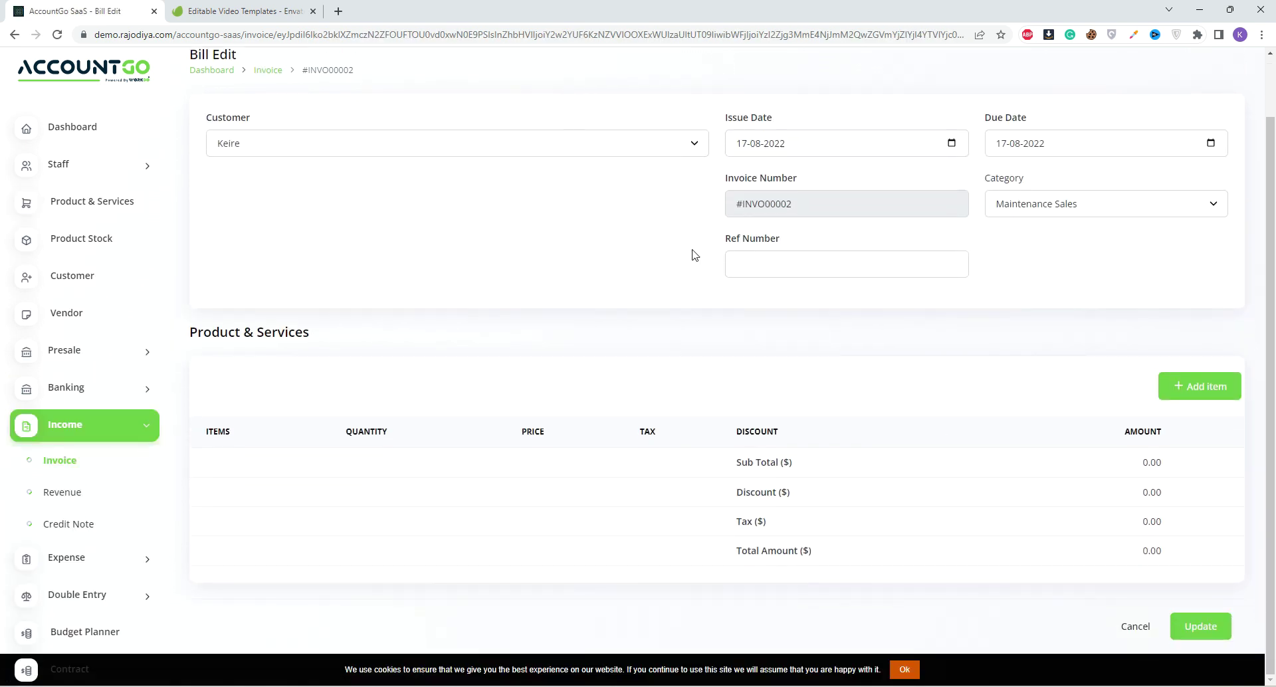
pyautogui.click(1199, 387)
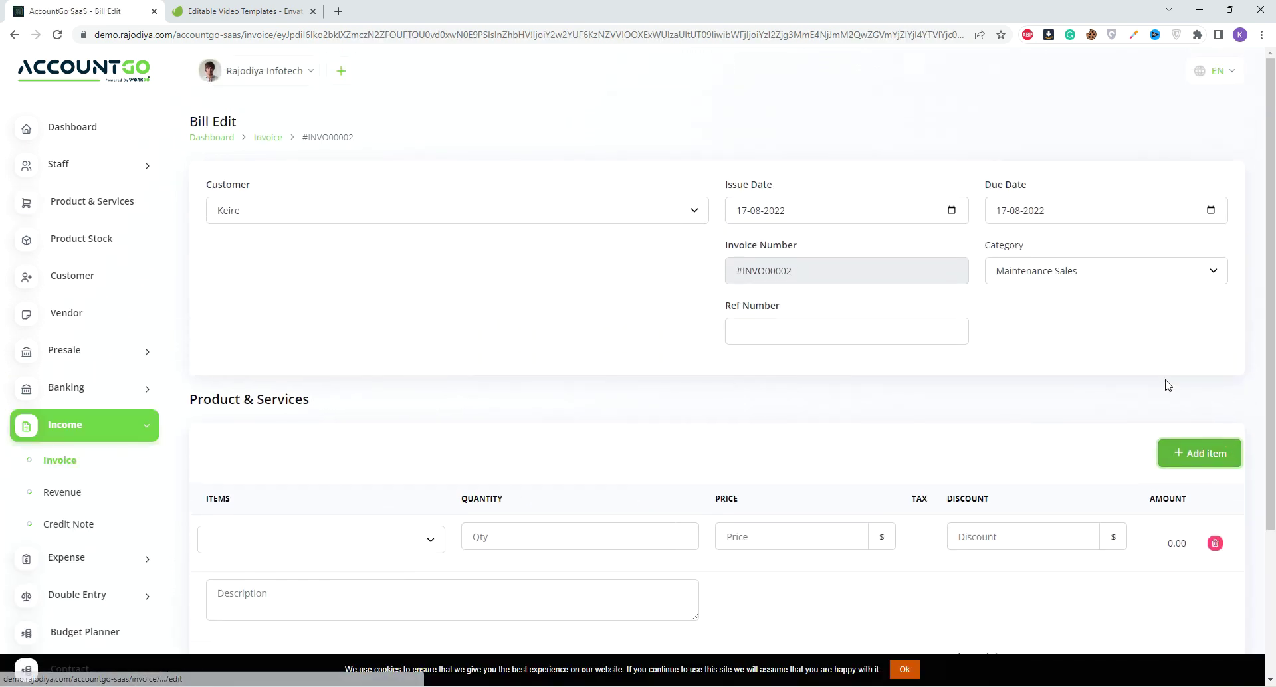
pyautogui.scroll(-3, 648, 456)
pyautogui.click(425, 345)
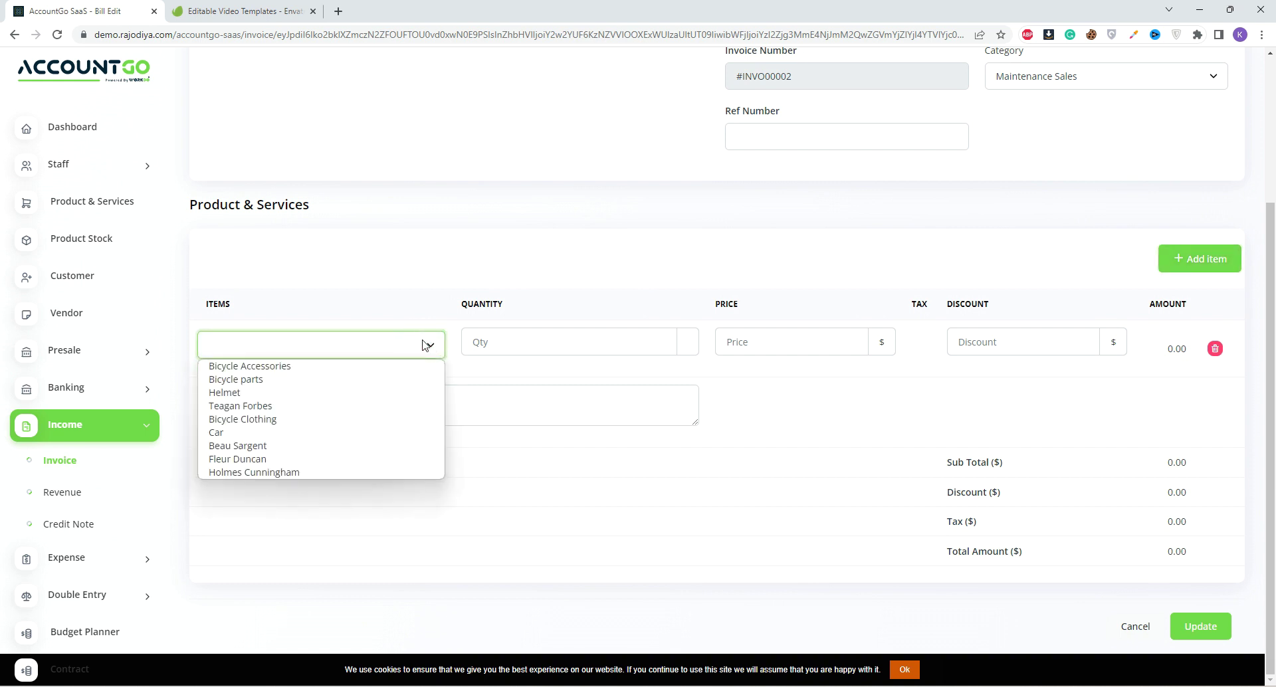
pyautogui.click(401, 392)
# Keep the Helmet quantity at 1 and give it a 20 discount, totalling 37.75.
pyautogui.click(516, 339)
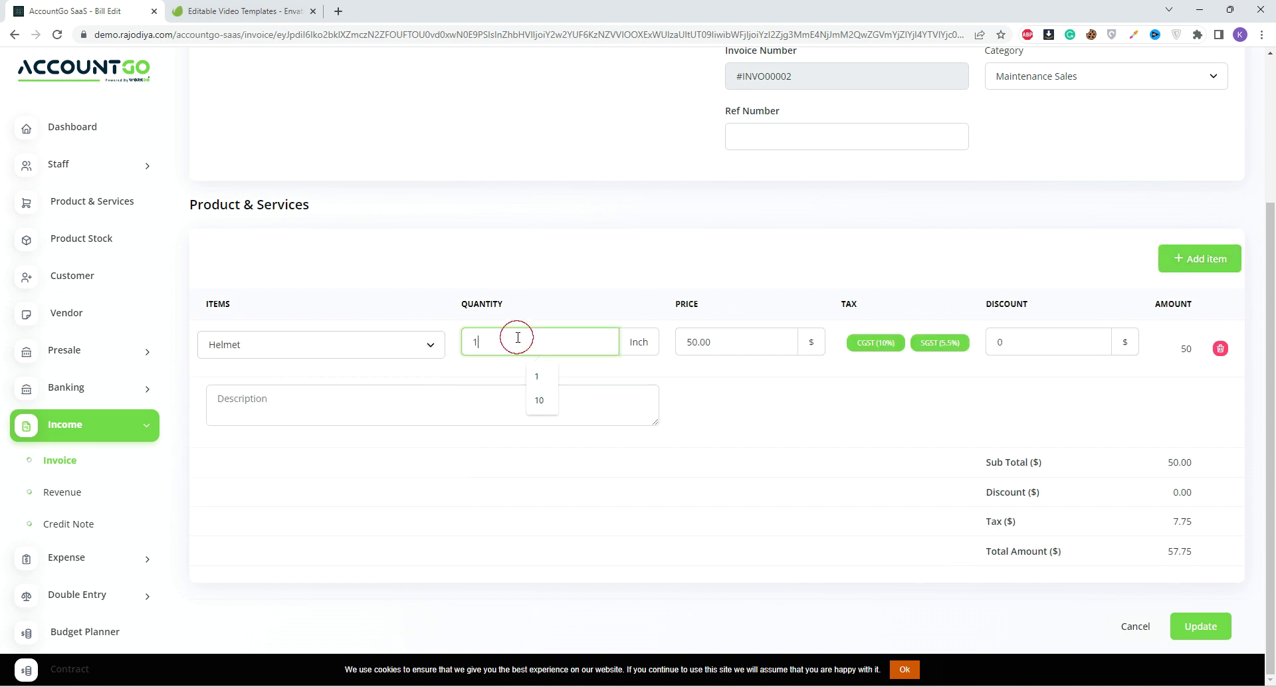
pyautogui.click(869, 429)
pyautogui.doubleClick(1003, 333)
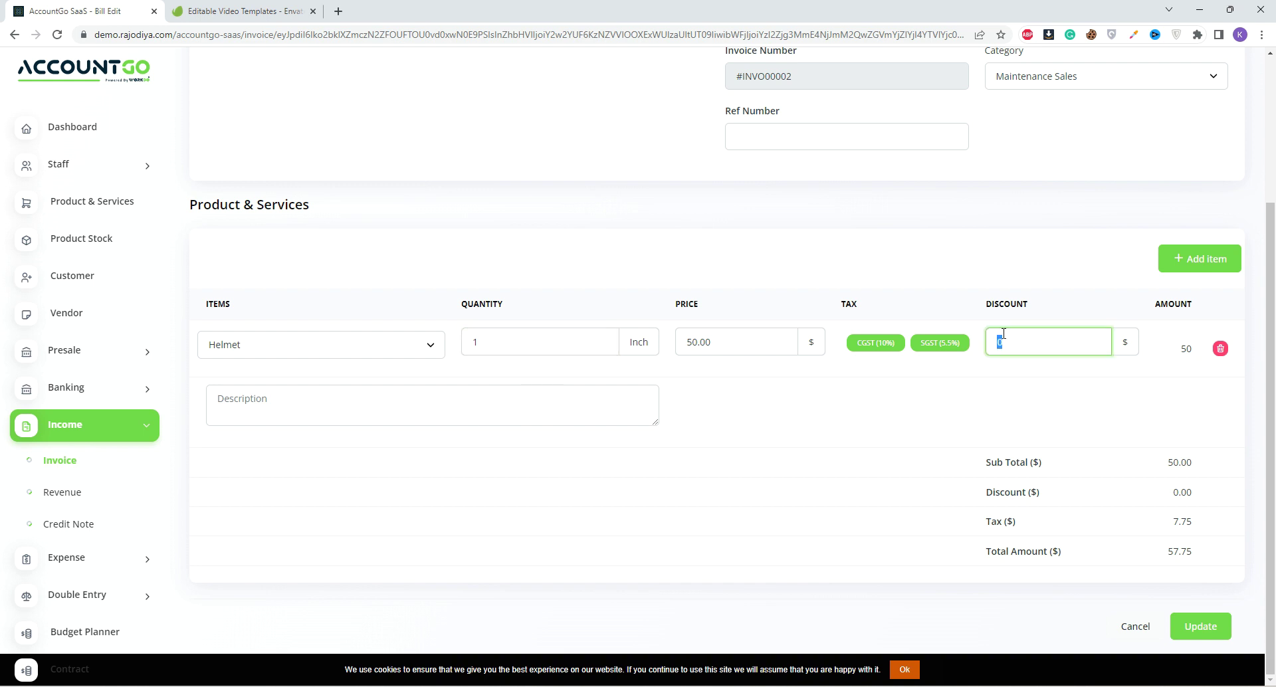
pyautogui.write('20')
pyautogui.click(1022, 424)
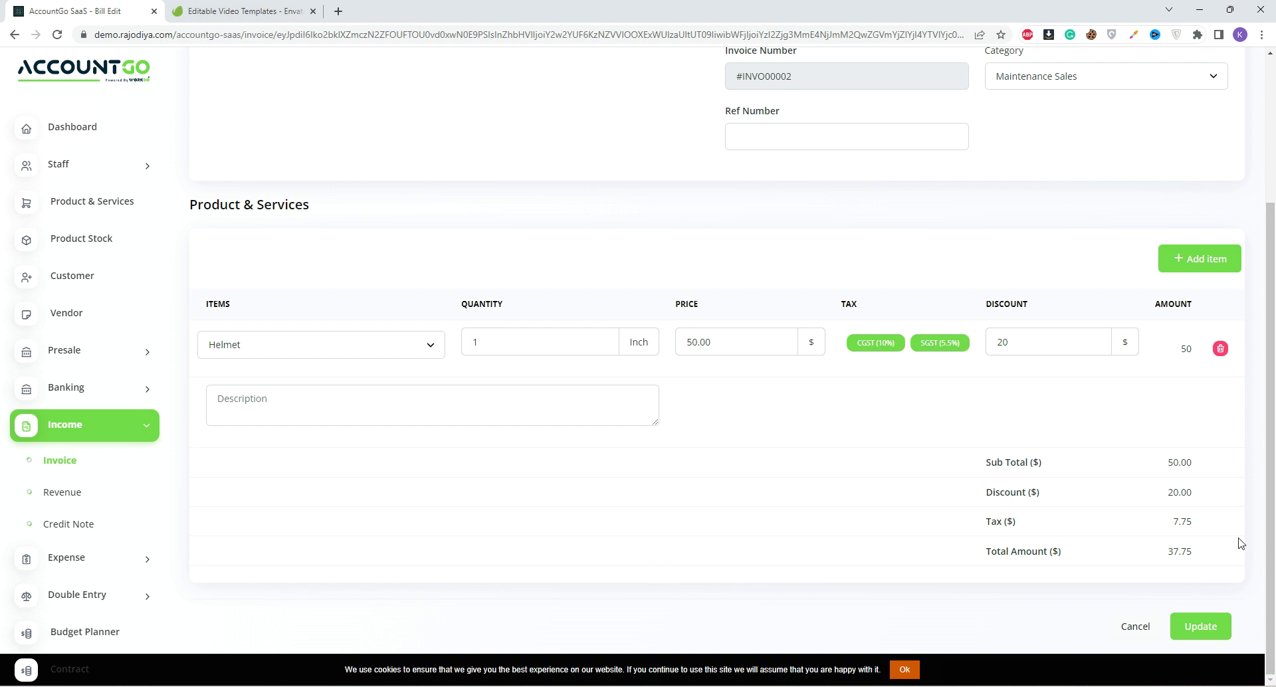
# Launch Windows Calculator and position it beside the invoice.
pyautogui.press('super')
pyautogui.write('calc')
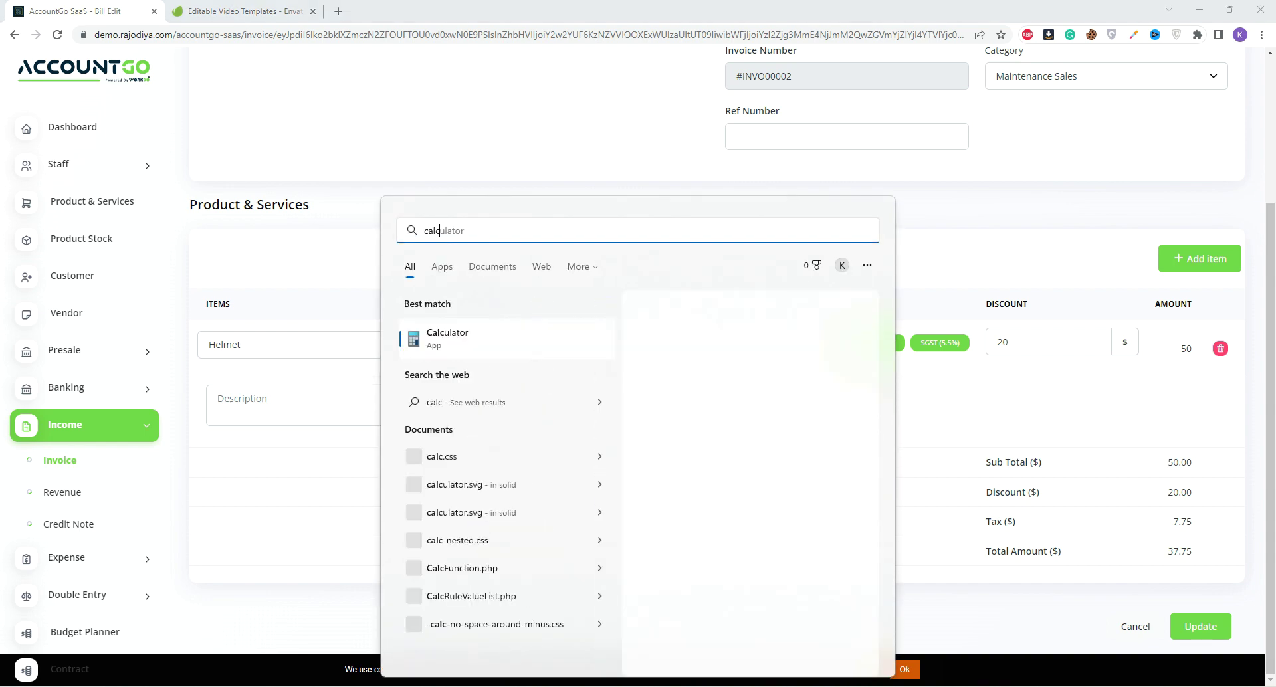
pyautogui.press('Return')
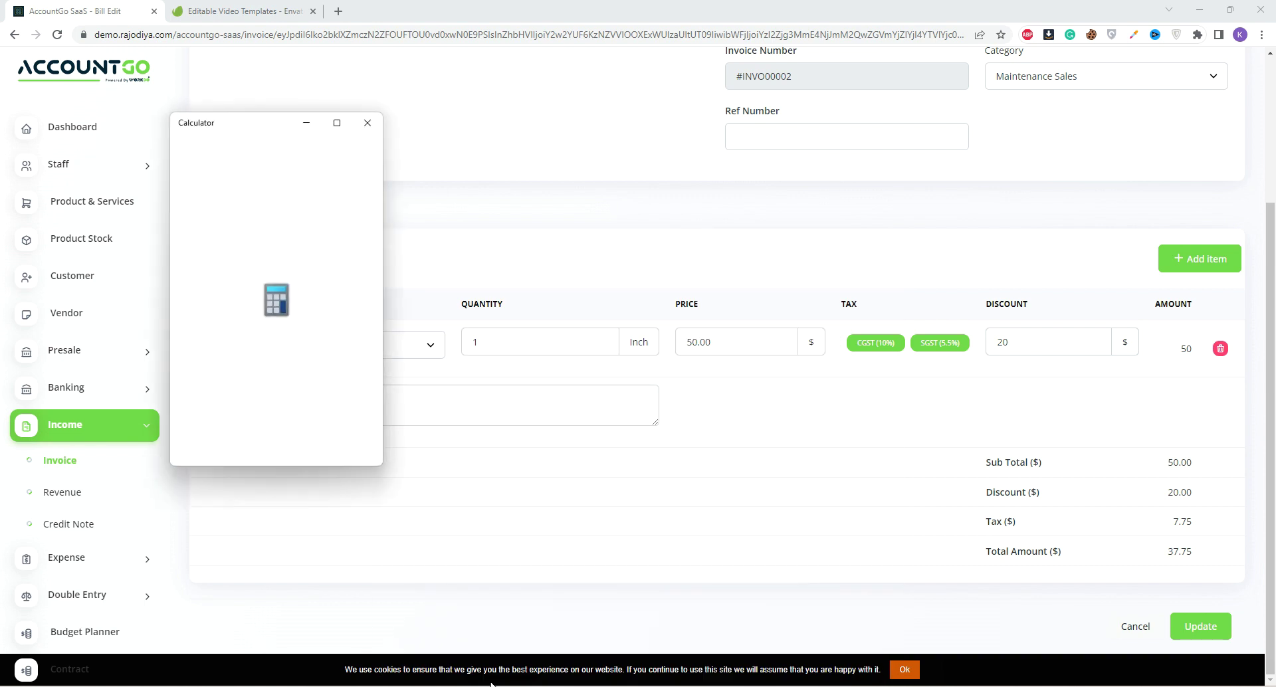
pyautogui.moveTo(221, 133); pyautogui.dragTo(408, 147)
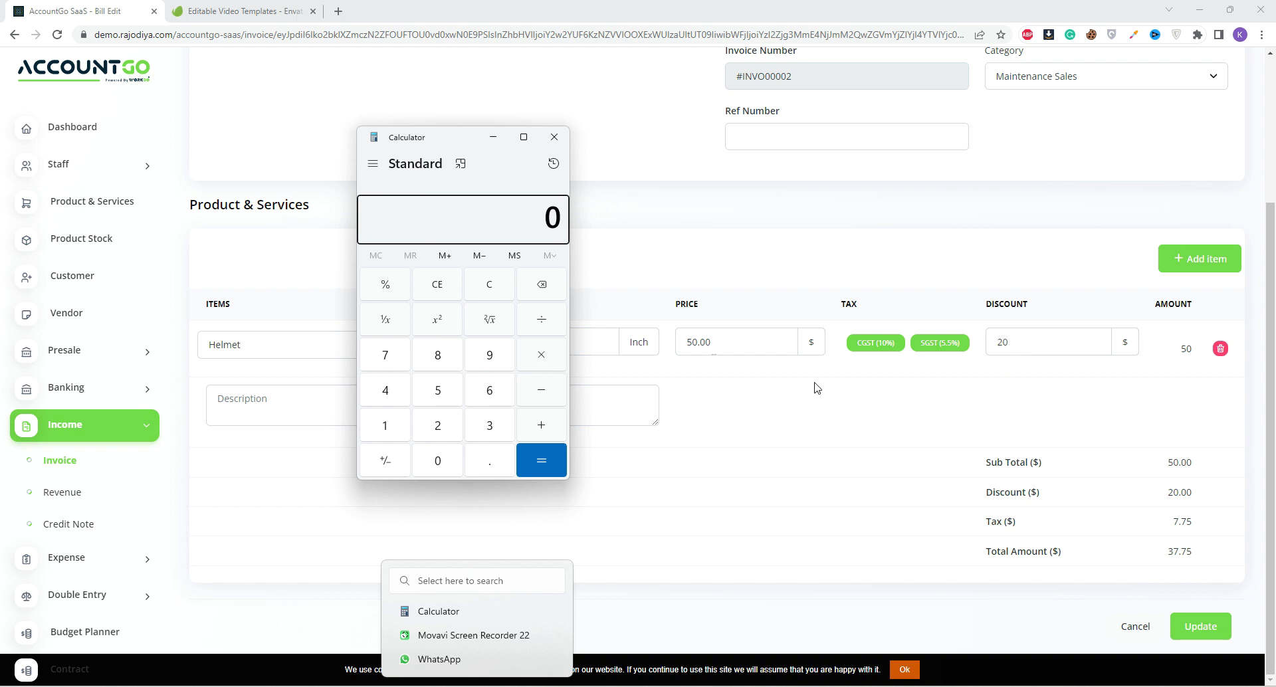
pyautogui.click(452, 135)
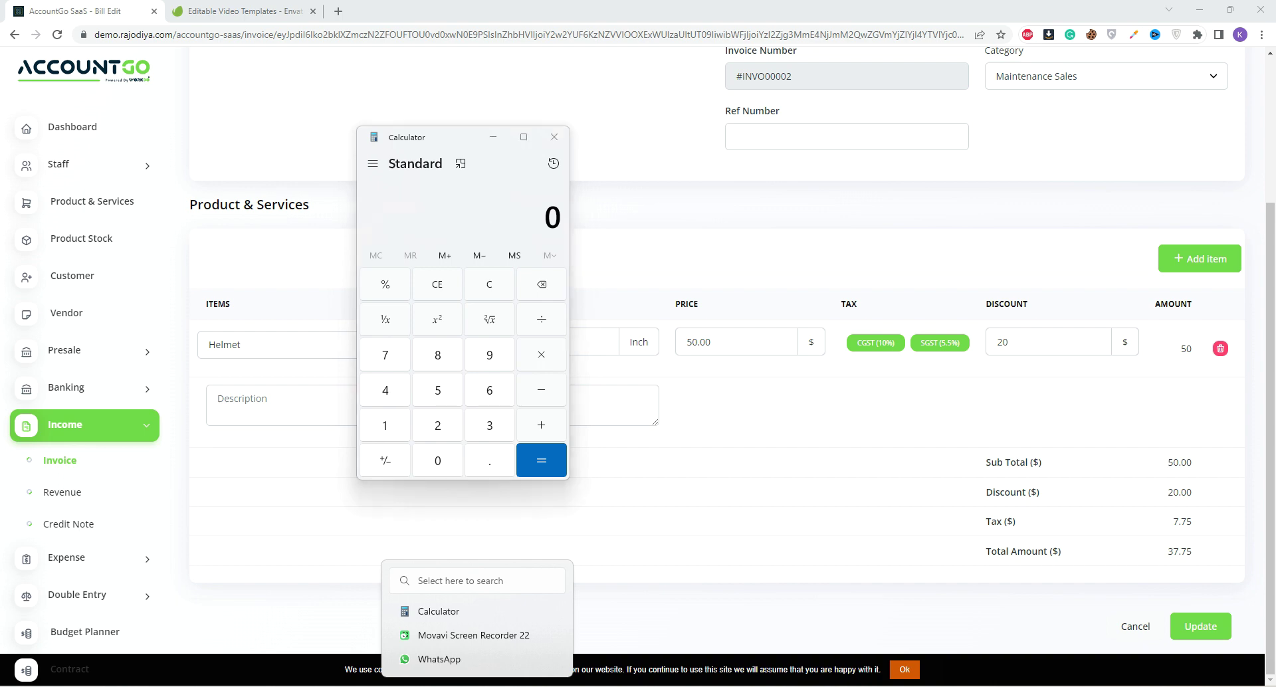
pyautogui.press('super')
pyautogui.click(503, 271)
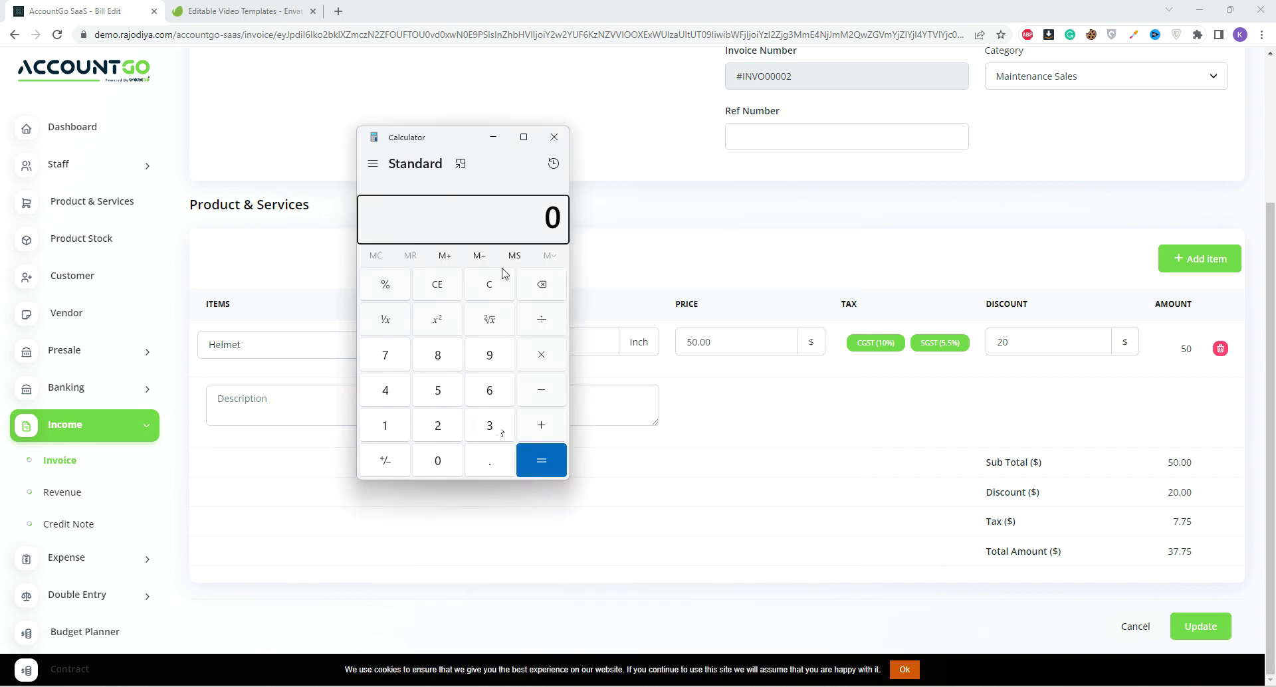
# Calculate 30 plus 15.5% GST, giving 30 + 4.65 = 34.65.
pyautogui.click(489, 426)
pyautogui.click(452, 459)
pyautogui.click(541, 425)
pyautogui.click(510, 427)
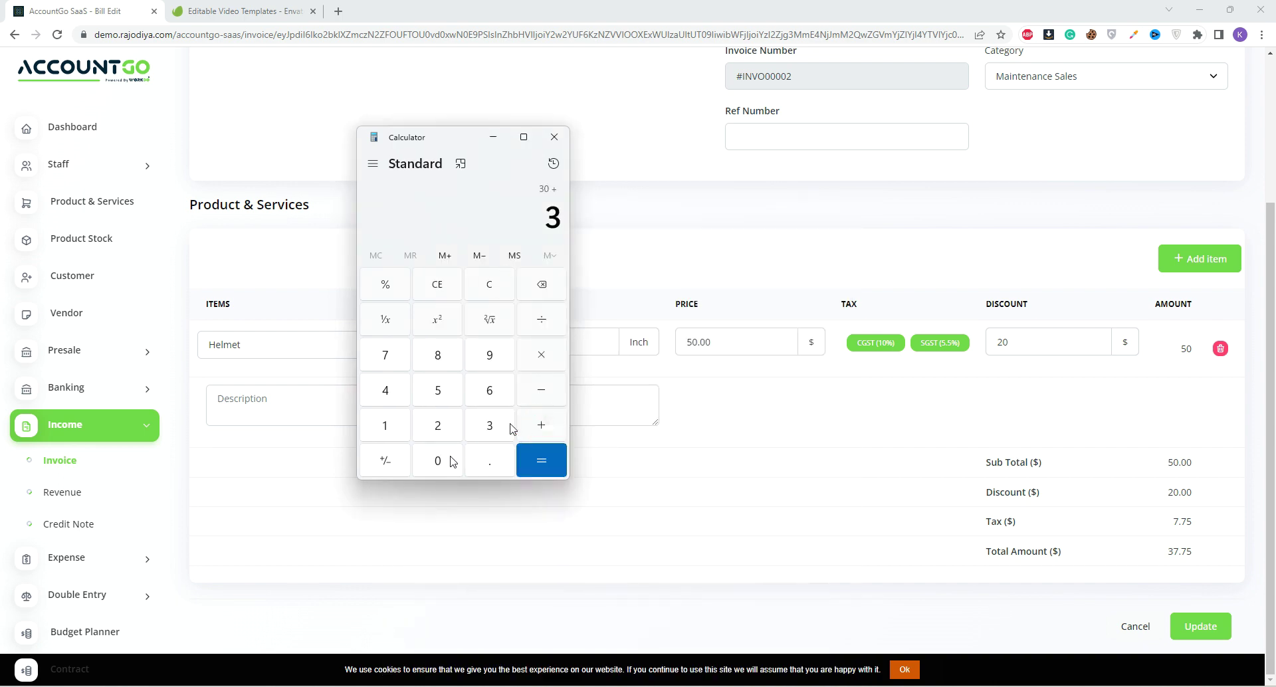
pyautogui.click(449, 460)
pyautogui.click(399, 433)
pyautogui.click(437, 398)
pyautogui.click(475, 453)
pyautogui.click(394, 294)
pyautogui.click(541, 467)
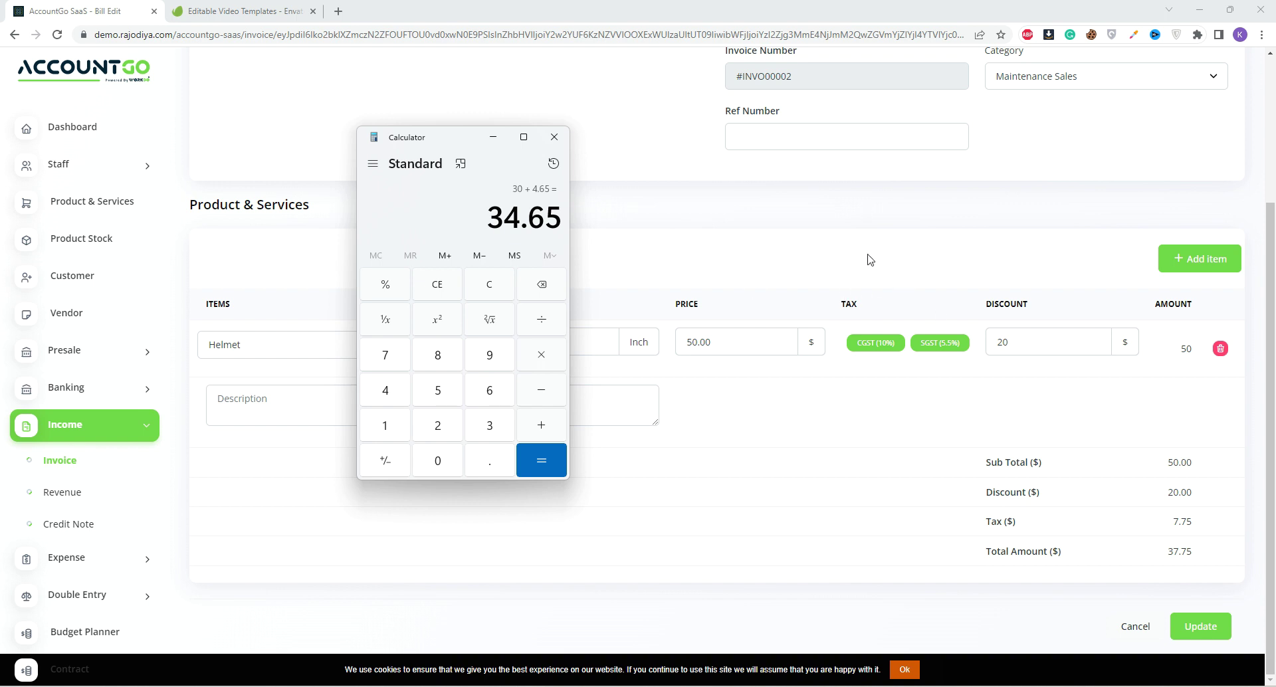
pyautogui.click(496, 286)
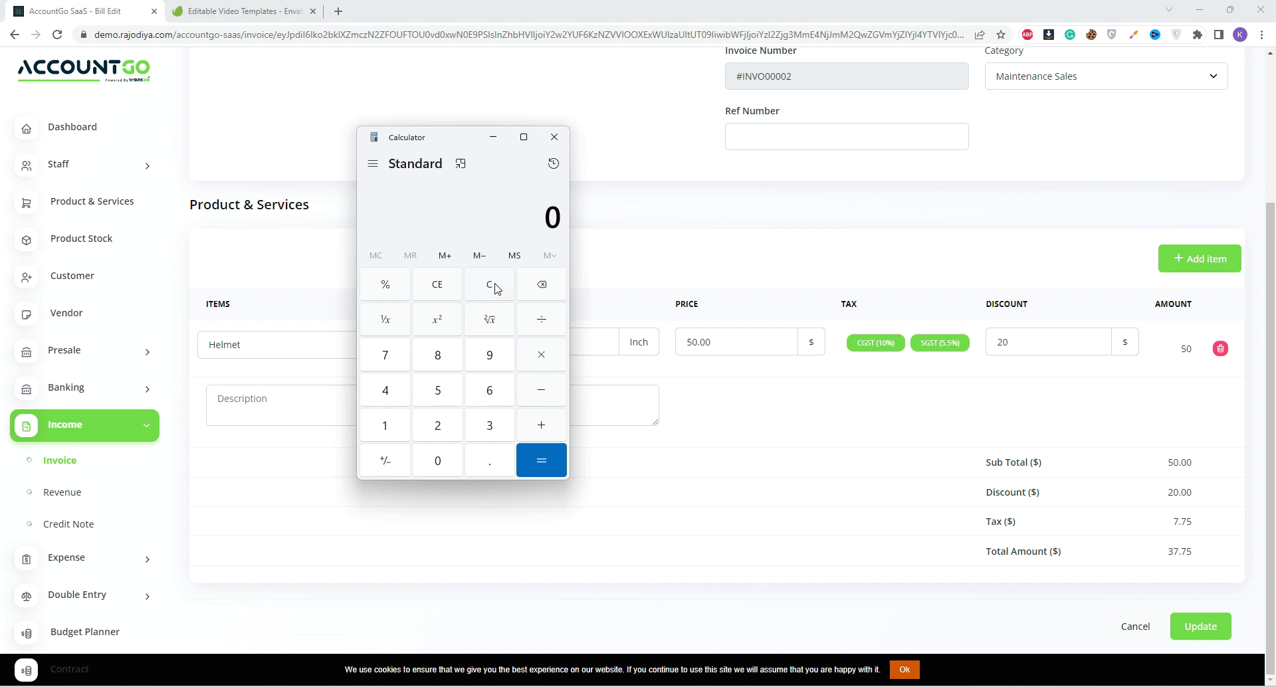
pyautogui.write('50')
pyautogui.write('+15.5')
pyautogui.press('BackSpace')
pyautogui.press('BackSpace')
pyautogui.press('BackSpace')
pyautogui.write('7.75')
pyautogui.press('Return')
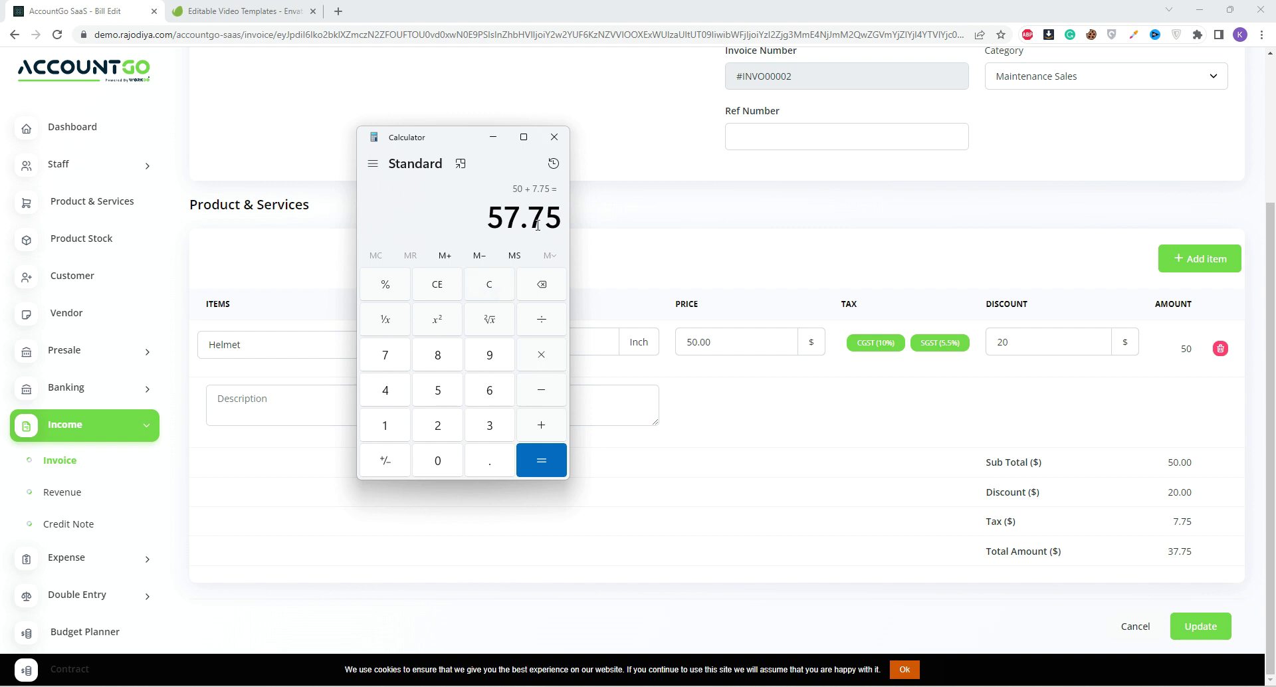
pyautogui.click(539, 391)
pyautogui.write('20')
pyautogui.press('Return')
pyautogui.click(485, 287)
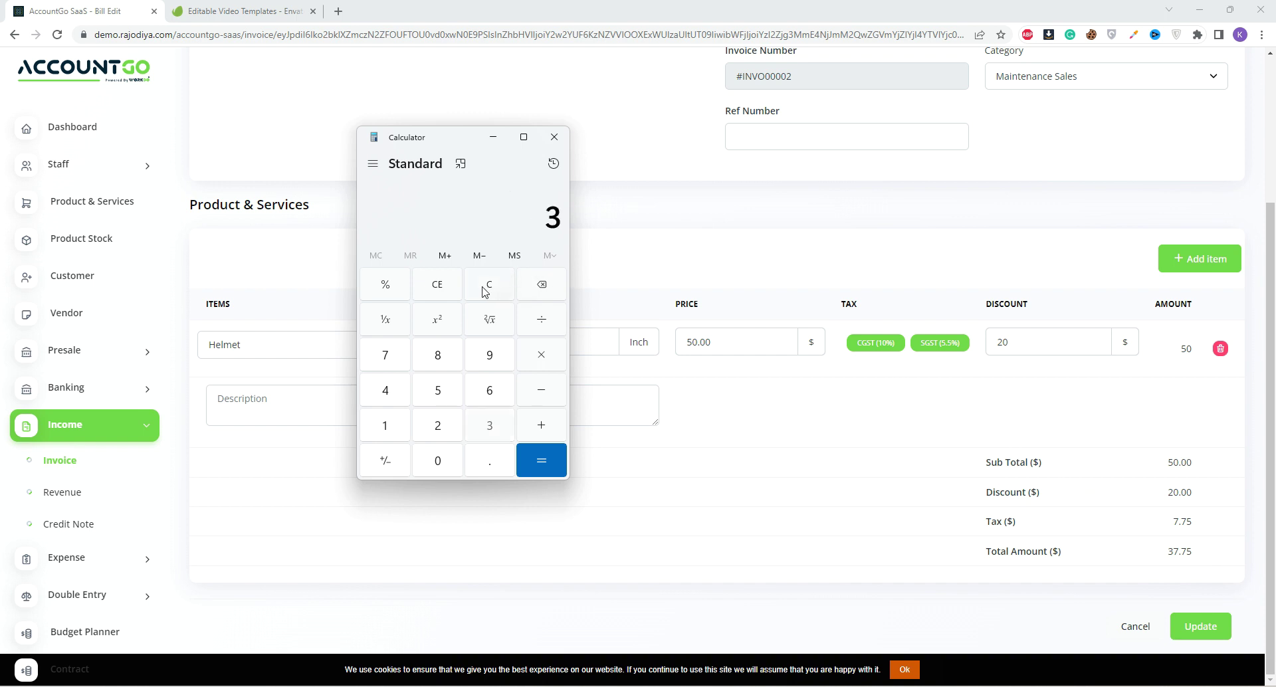
pyautogui.write('0')
pyautogui.write('20')
pyautogui.press('Return')
pyautogui.click(483, 292)
pyautogui.write('50 - 20')
pyautogui.press('Return')
pyautogui.write('15.5')
pyautogui.write('%')
pyautogui.press('Return')
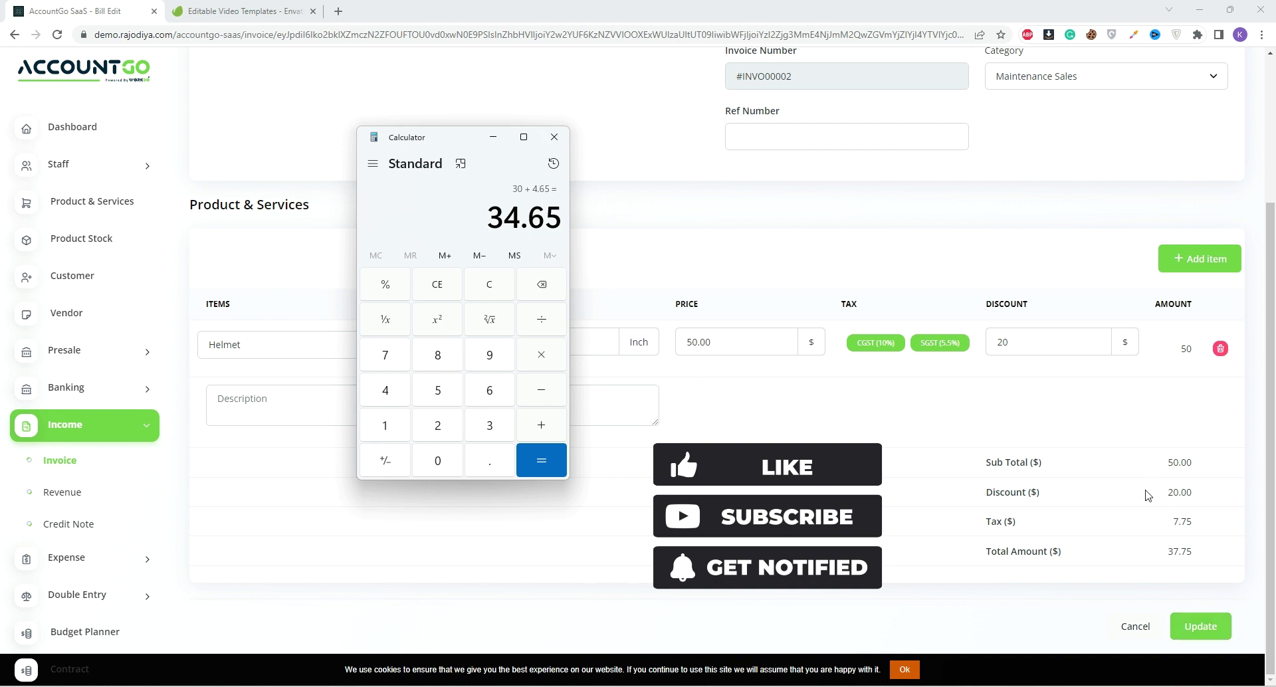
pyautogui.click(863, 433)
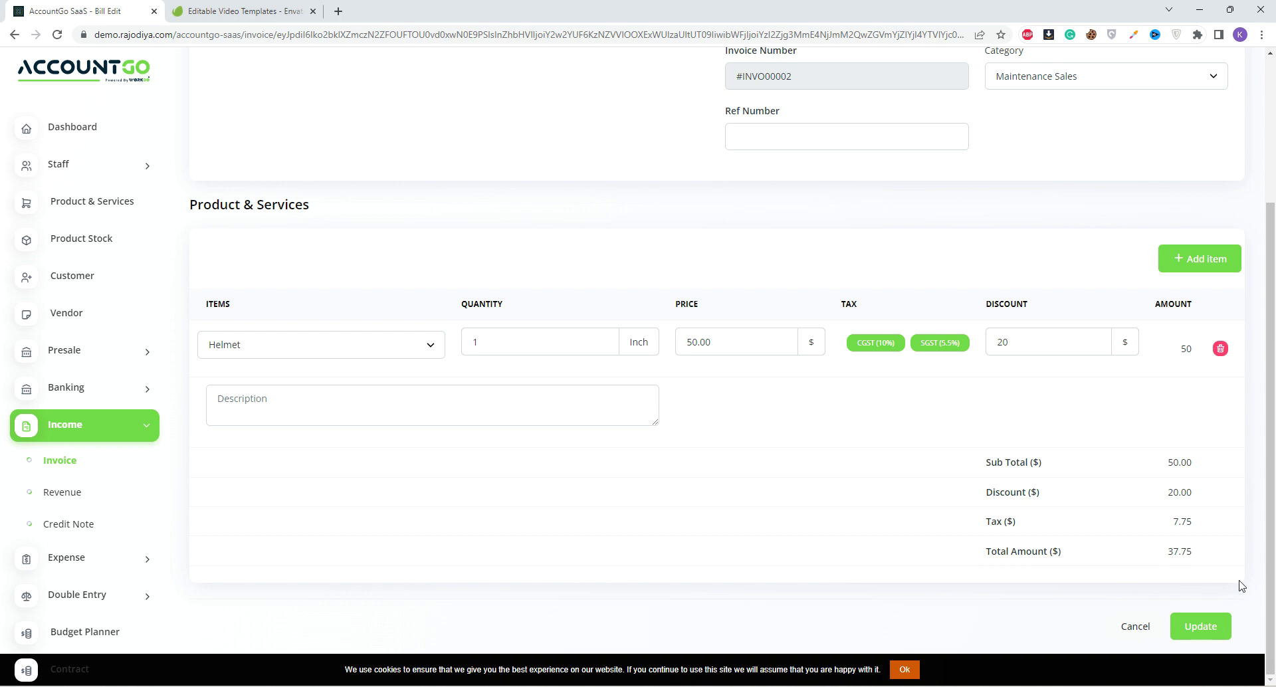
# Attempt to update invoice #INVO00002, which demo mode refuses, and return to the invoice list.
pyautogui.click(1202, 630)
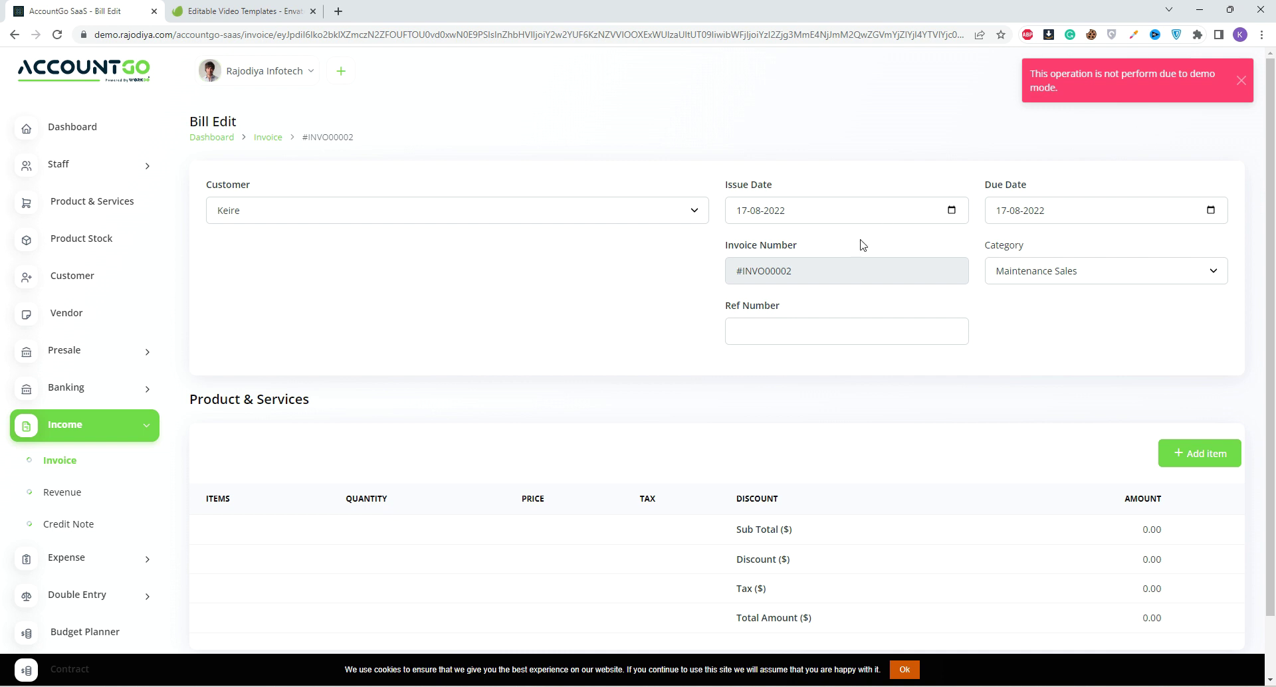
pyautogui.scroll(-1, 520, 459)
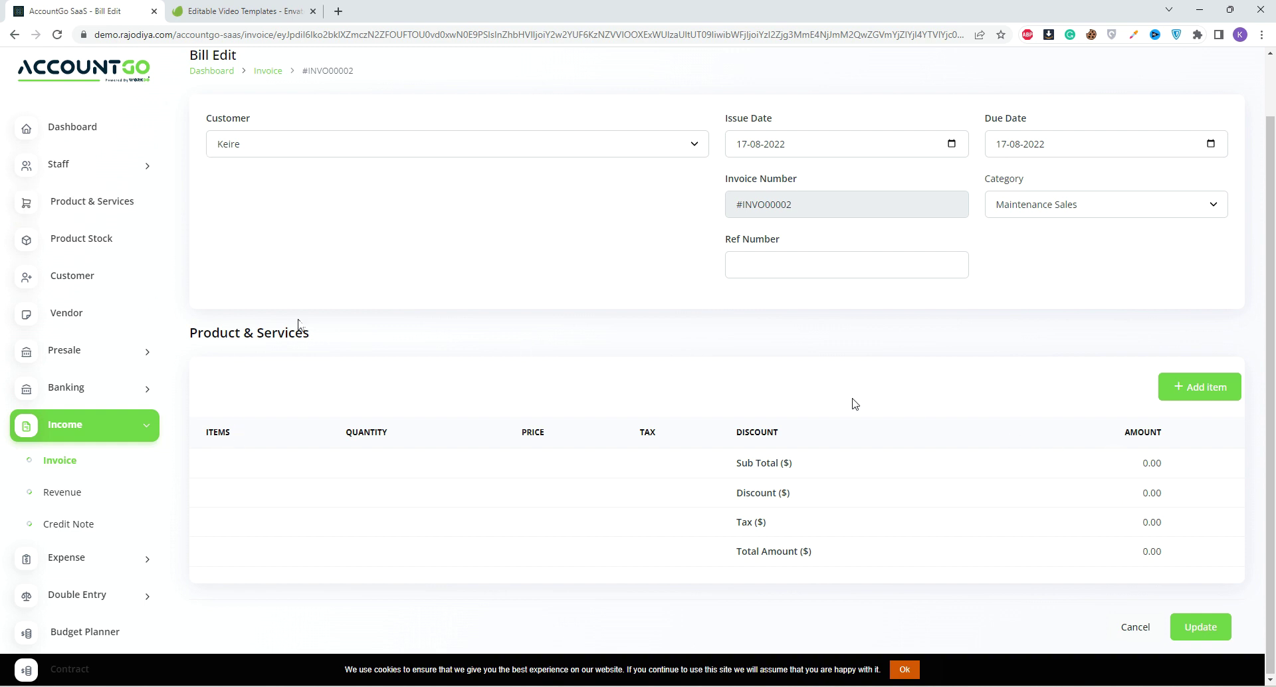
pyautogui.click(66, 459)
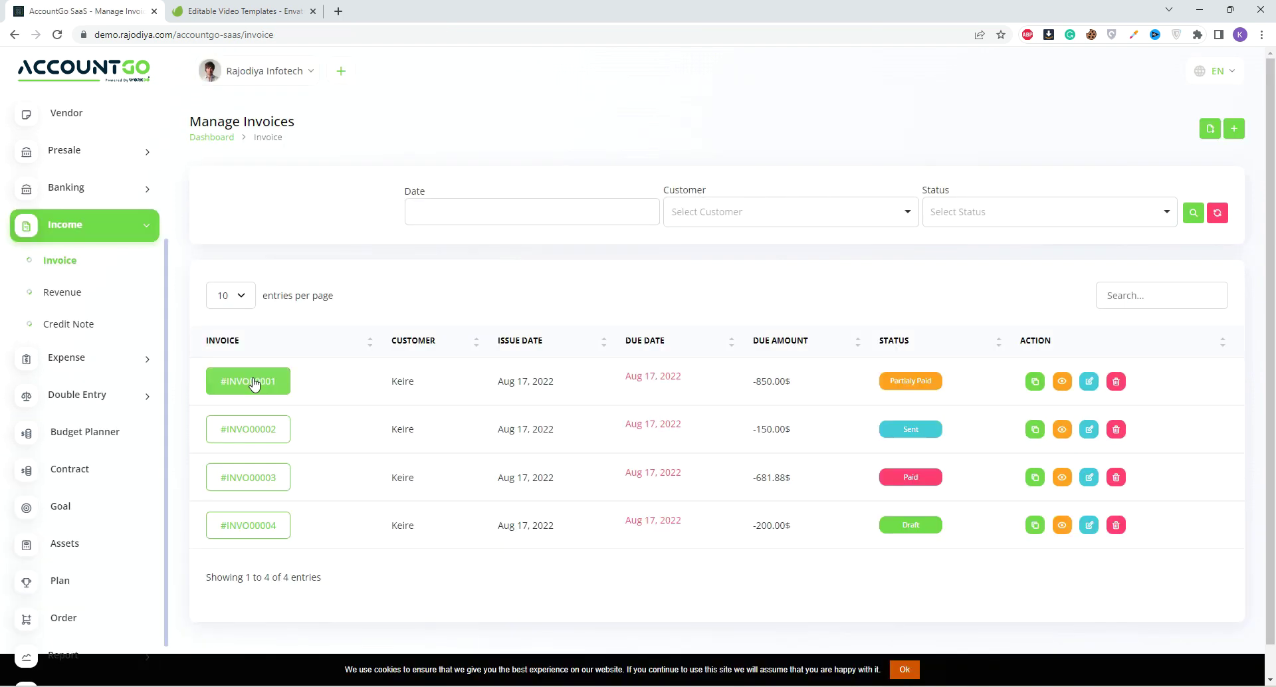
# Open invoice #INVO00002 from the list to get its PDF.
pyautogui.click(260, 431)
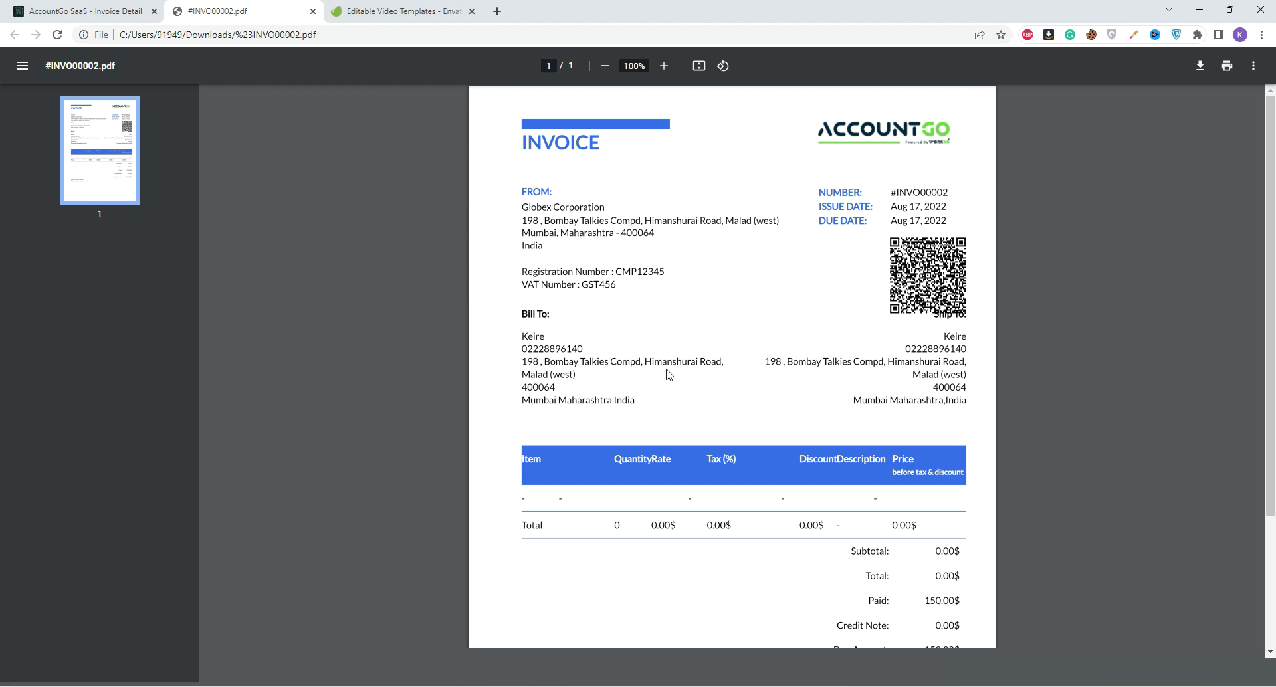
# Review the #INVO00002 PDF's items and -150.00$ due, then return to AccountGo.
pyautogui.scroll(-2, 830, 370)
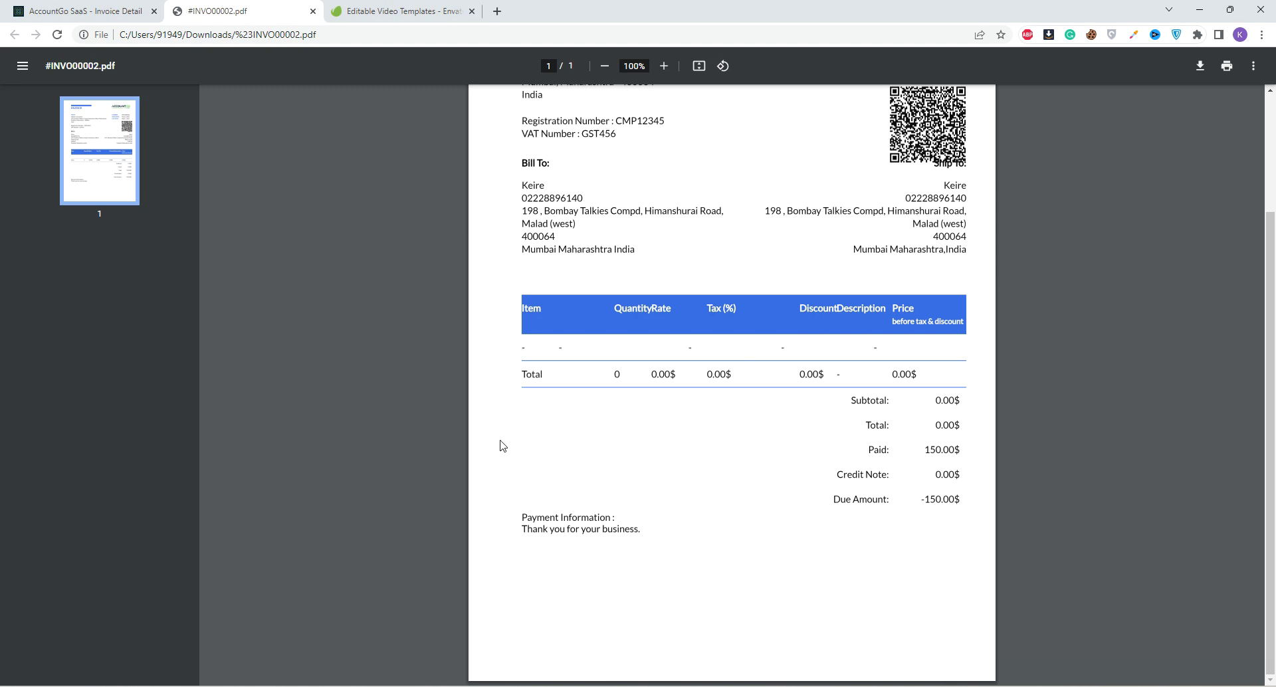
pyautogui.scroll(1, 864, 382)
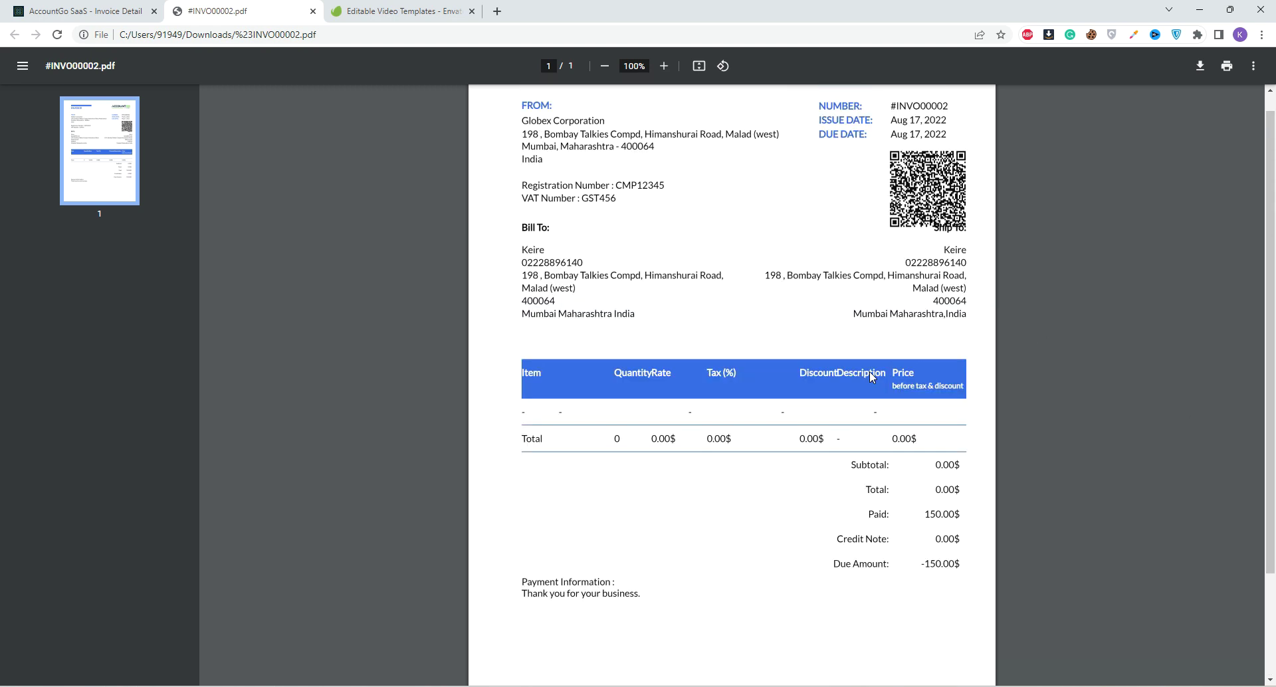
pyautogui.scroll(1, 873, 378)
pyautogui.click(87, 10)
# Scroll down the sidebar menu and collapse the Income section.
pyautogui.scroll(-3, 113, 471)
pyautogui.scroll(-2, 78, 512)
pyautogui.scroll(-4, 84, 571)
pyautogui.scroll(-3, 87, 608)
pyautogui.click(73, 661)
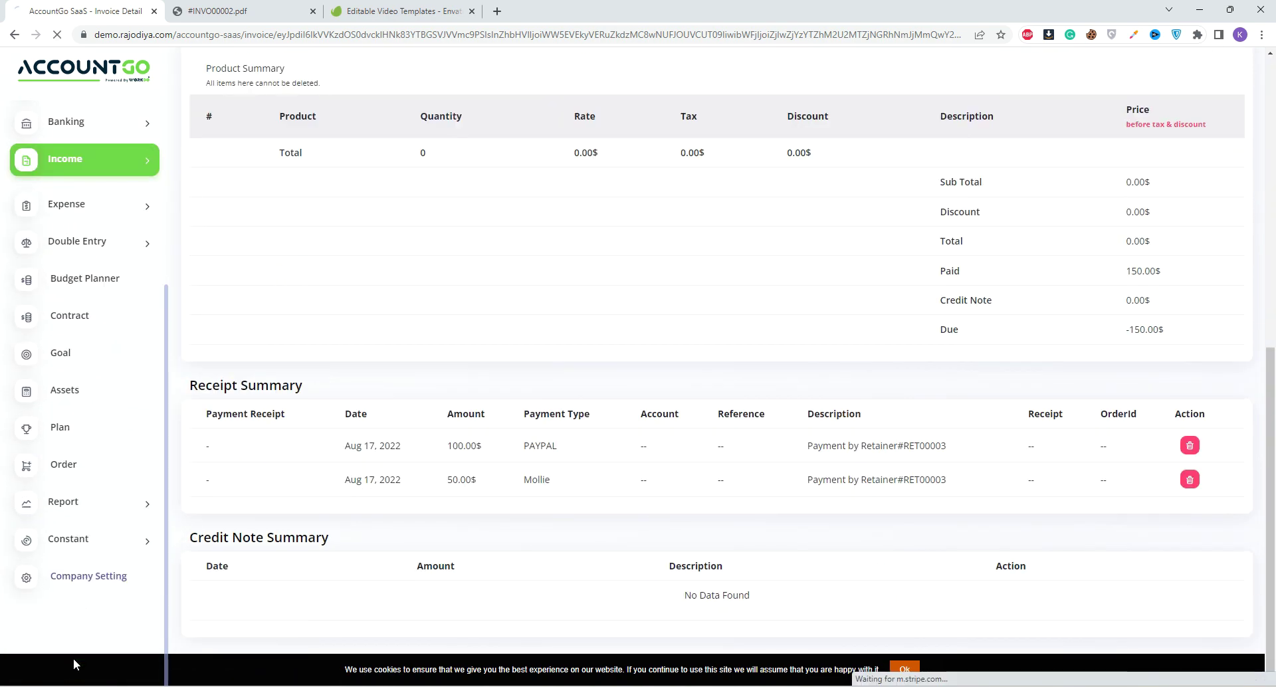
# In Company Setting's Invoice Print Setting, preview the Sydney invoice template.
pyautogui.click(93, 590)
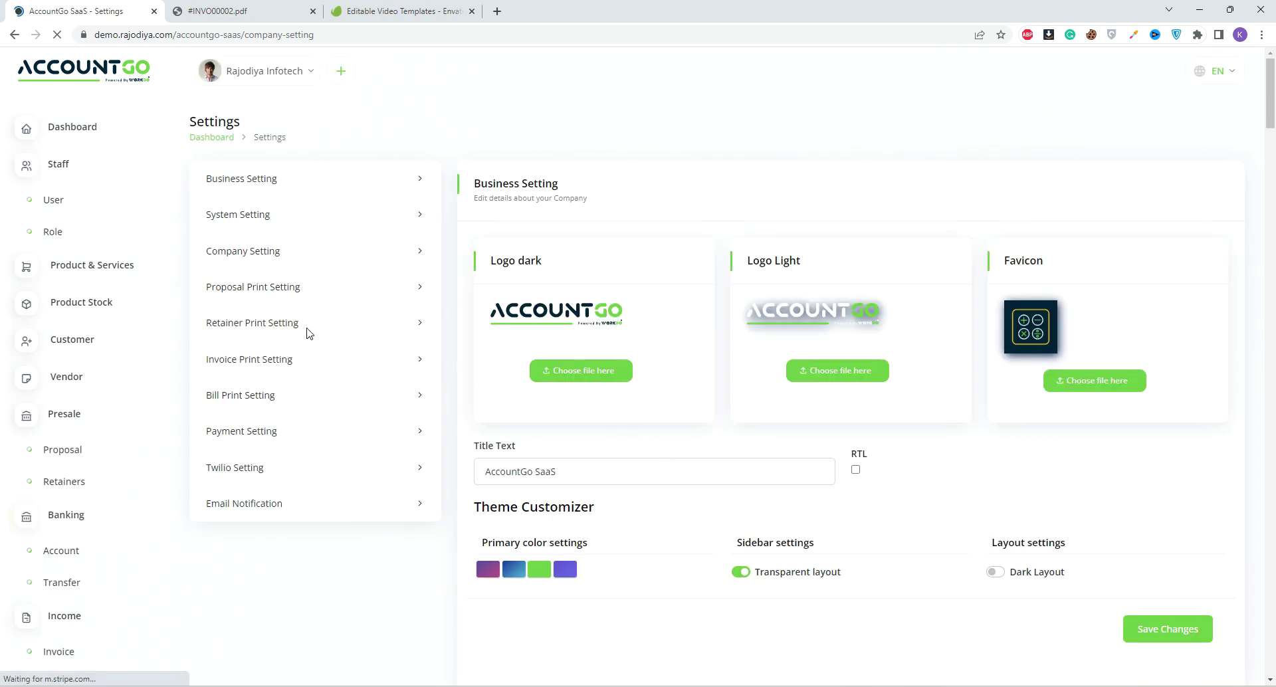
pyautogui.click(274, 364)
pyautogui.click(663, 167)
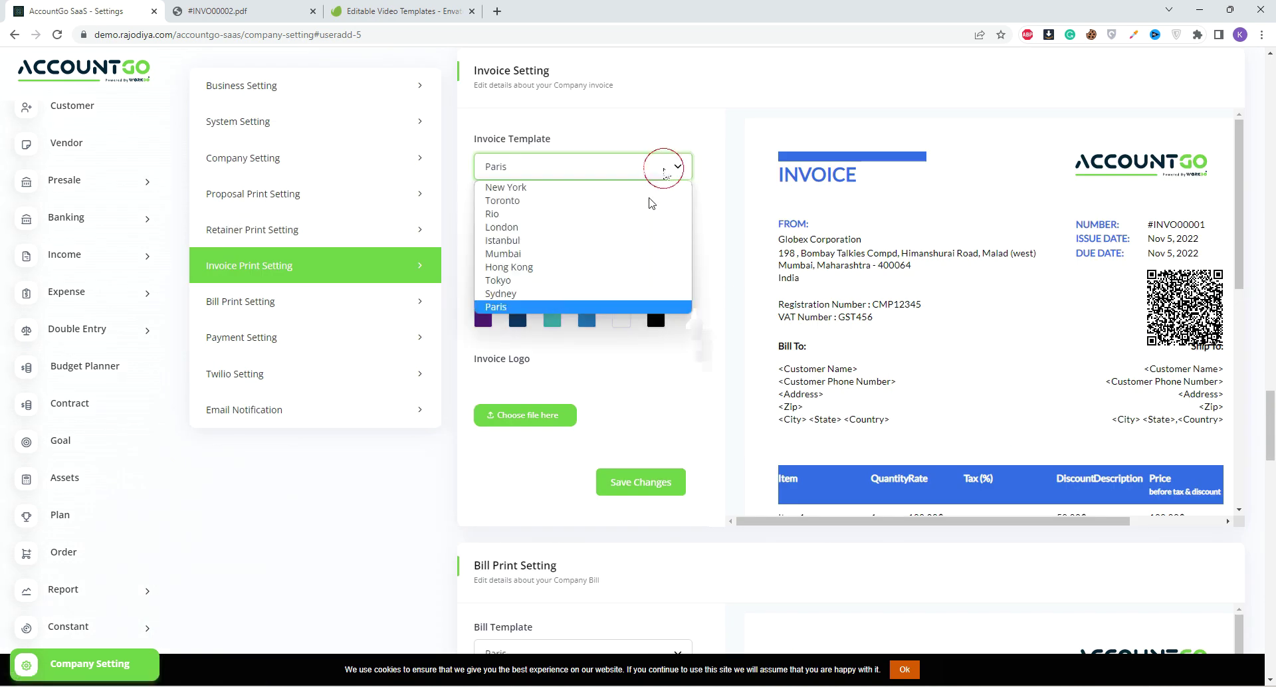
pyautogui.click(653, 294)
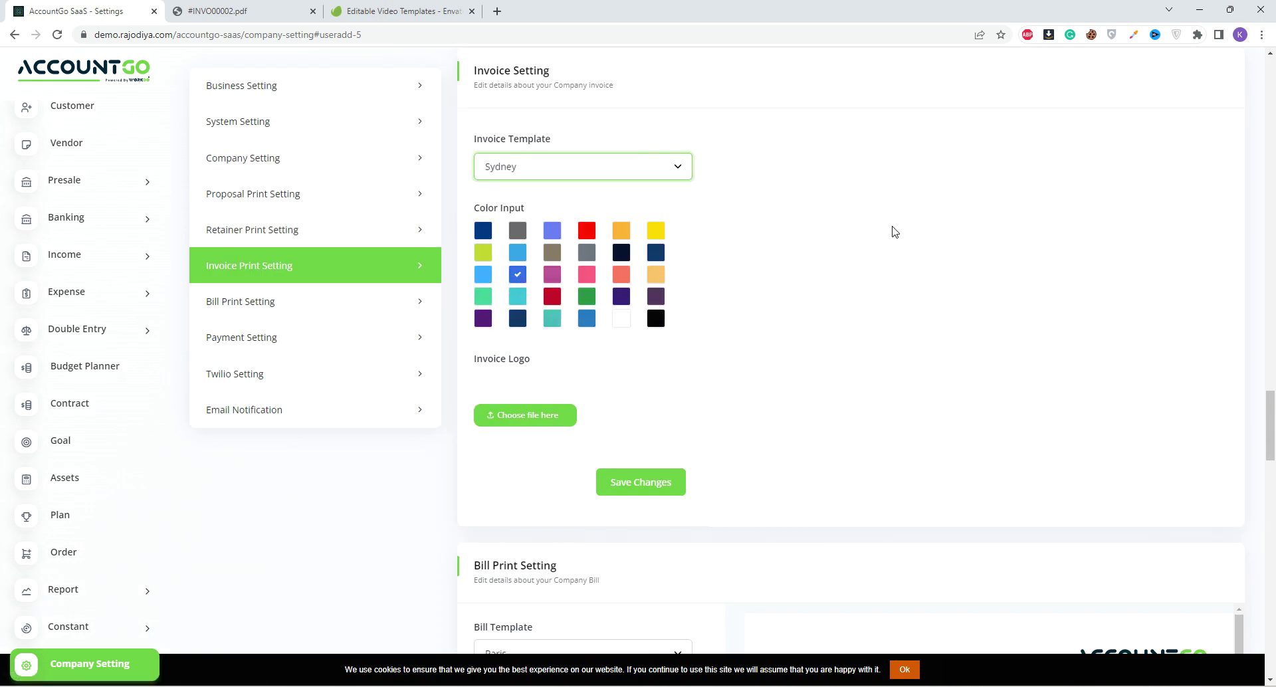
pyautogui.scroll(-5, 1102, 308)
pyautogui.scroll(2, 1051, 353)
pyautogui.scroll(-1, 864, 266)
pyautogui.scroll(-4, 900, 288)
pyautogui.scroll(-3, 994, 342)
pyautogui.scroll(8, 993, 342)
pyautogui.scroll(4, 993, 342)
# Switch the invoice template to Mumbai and look over its preview.
pyautogui.click(572, 166)
pyautogui.click(519, 254)
pyautogui.scroll(-4, 1063, 325)
pyautogui.scroll(-2, 1053, 316)
pyautogui.scroll(-5, 1036, 306)
pyautogui.scroll(-4, 1024, 297)
pyautogui.scroll(2, 1023, 295)
pyautogui.scroll(8, 1021, 294)
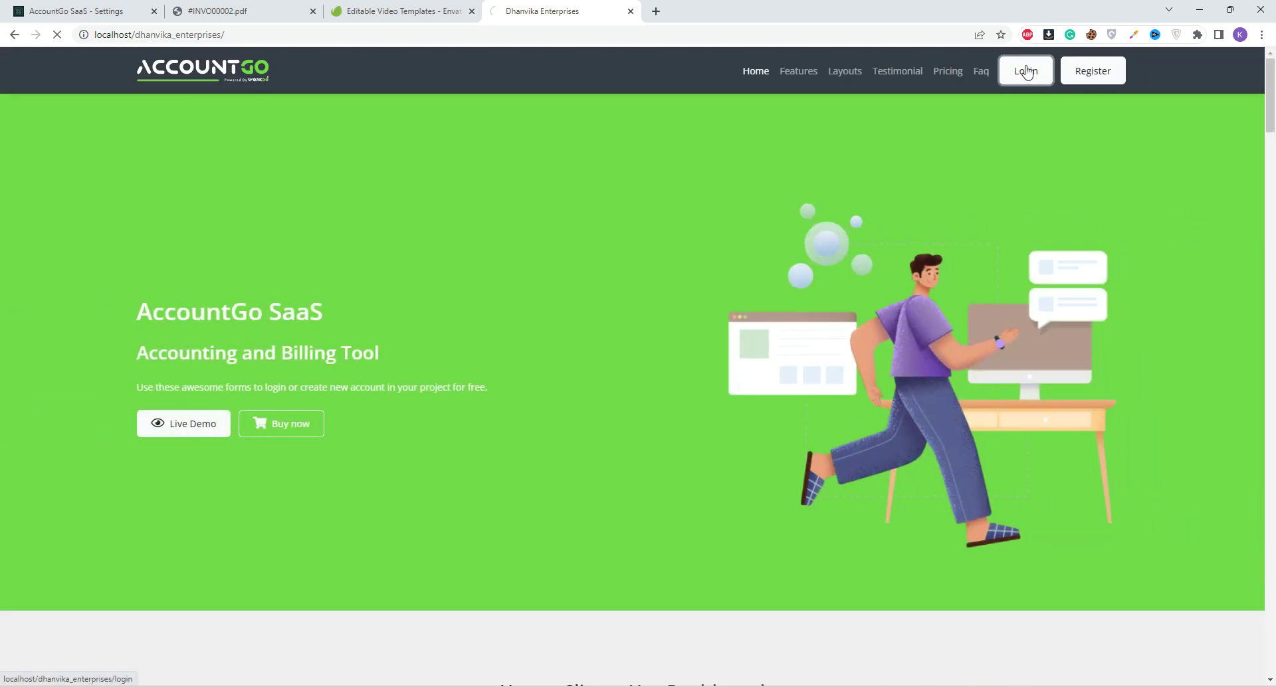
# Log in to the local Dhanvika Enterprises site with the saved email and a pasted password.
pyautogui.click(1025, 70)
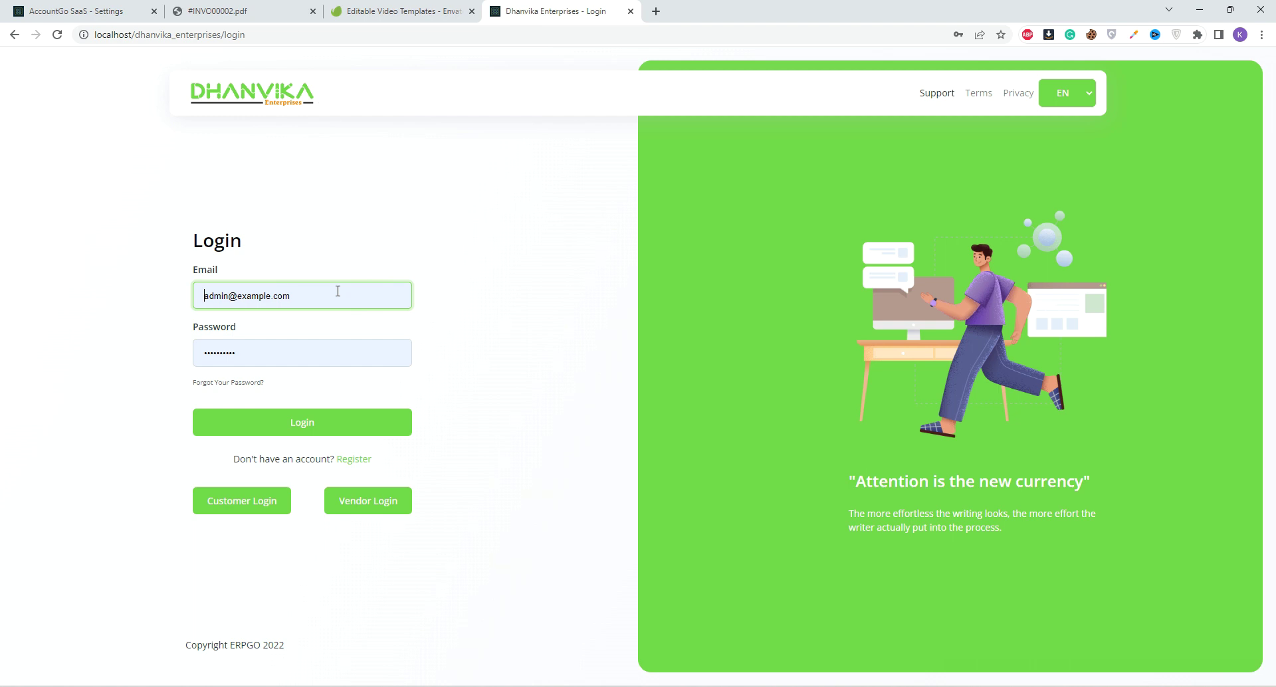
pyautogui.hotkey('ctrl', 'a')
pyautogui.write('sa')
pyautogui.click(302, 337)
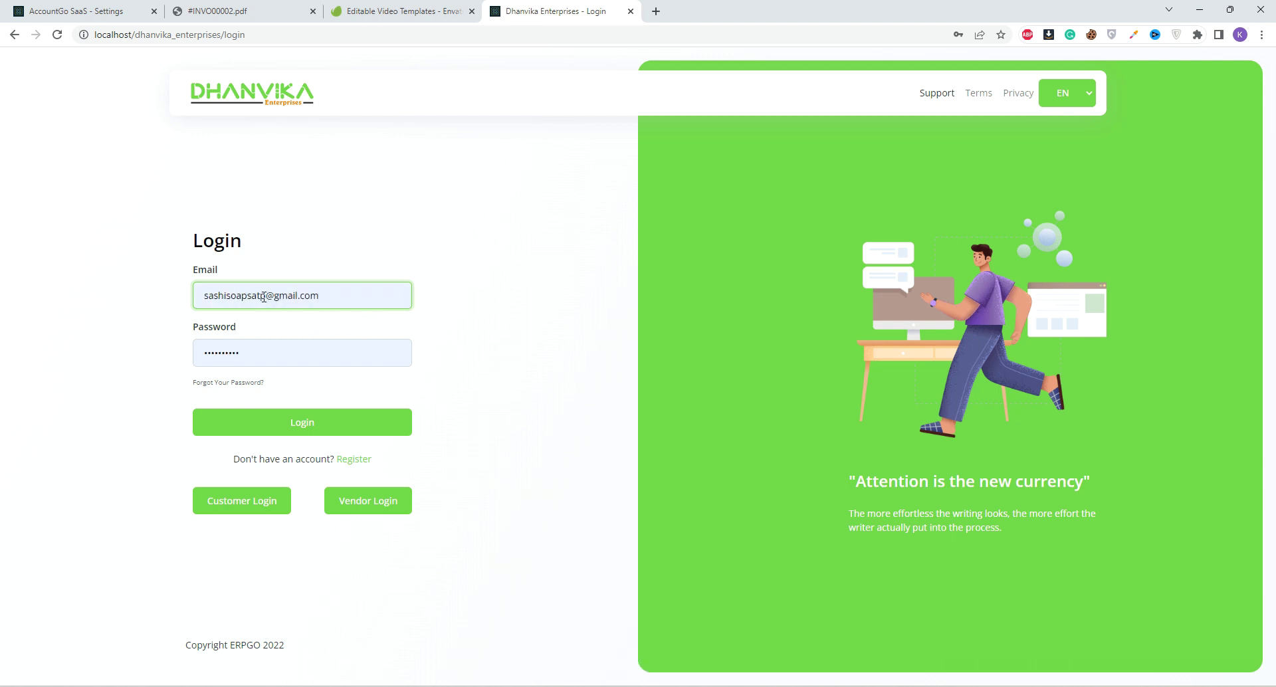
pyautogui.click(263, 297)
pyautogui.moveTo(265, 296); pyautogui.dragTo(171, 296)
pyautogui.hotkey('ctrl', 'c')
pyautogui.doubleClick(210, 352)
pyautogui.hotkey('ctrl', 'v')
pyautogui.press('Return')
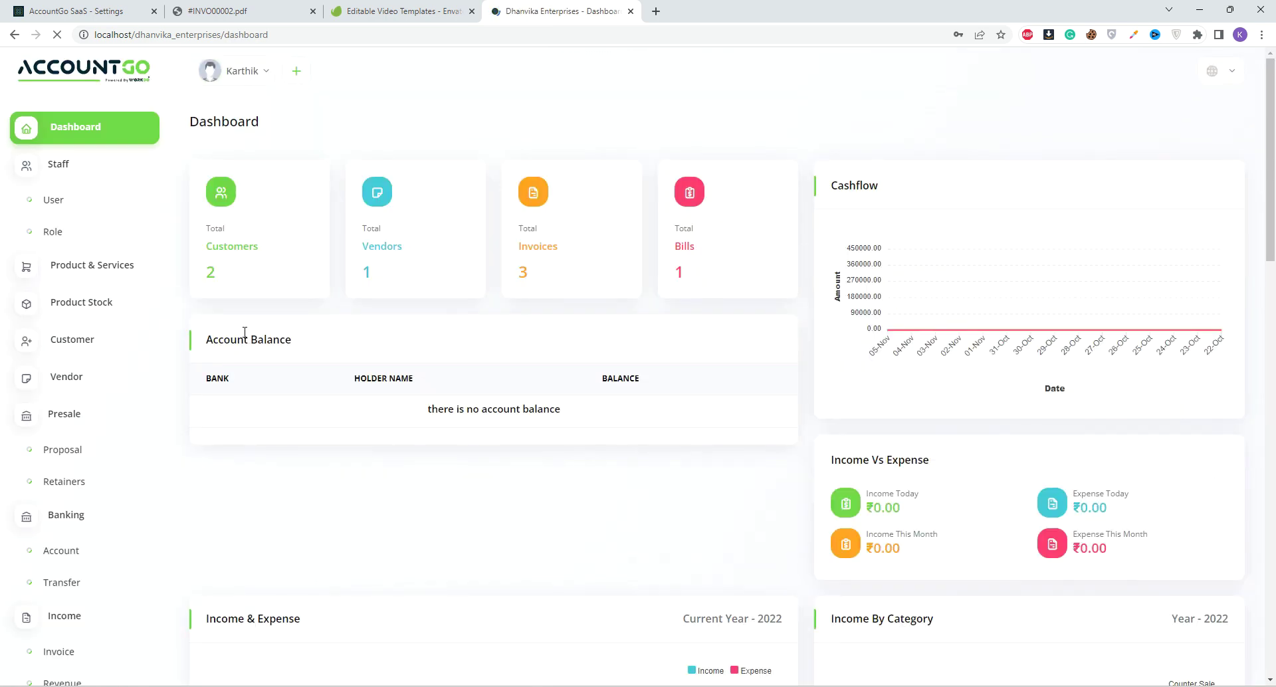
# Start a new invoice from the Income invoices list with item Sh Blue 150gm MRP 10/-.
pyautogui.click(129, 432)
pyautogui.click(67, 469)
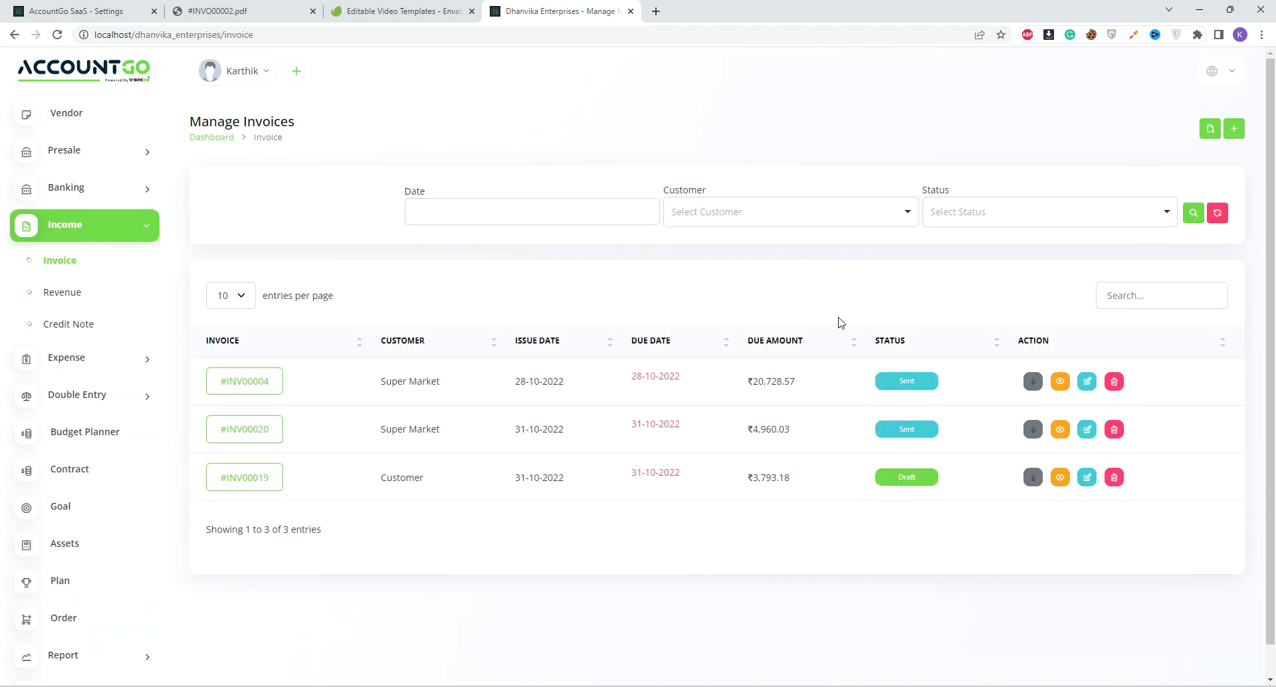
pyautogui.click(1234, 129)
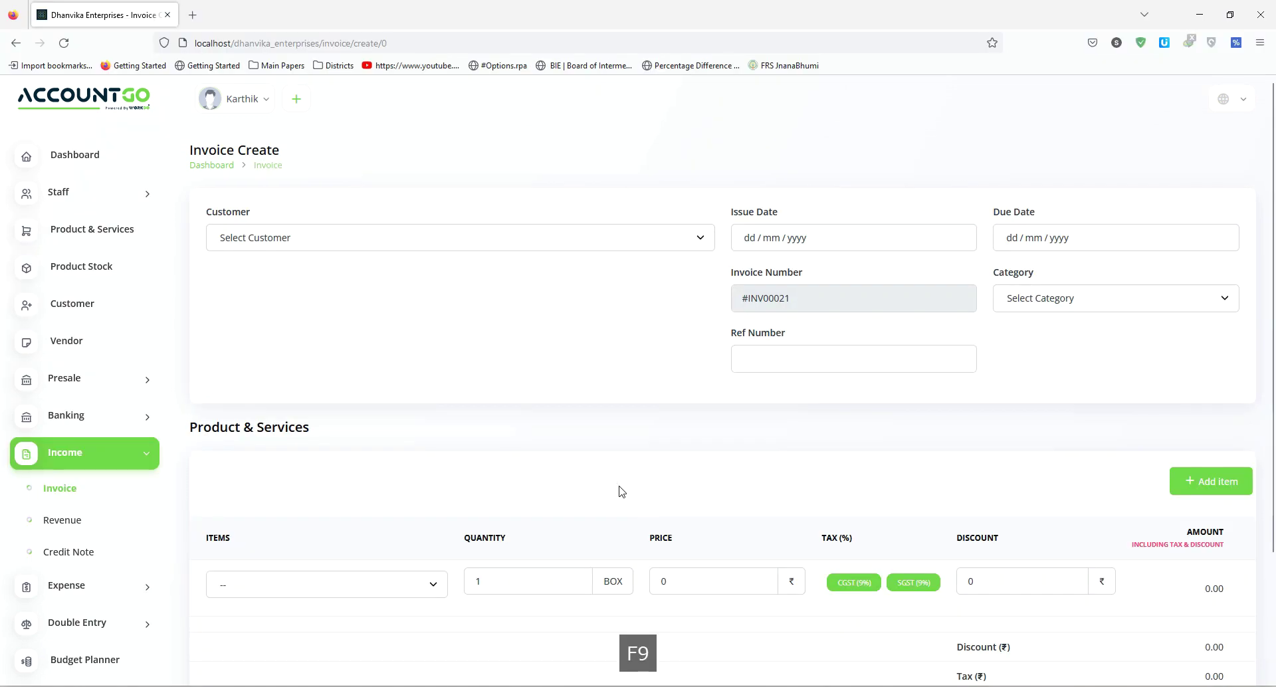
pyautogui.click(439, 584)
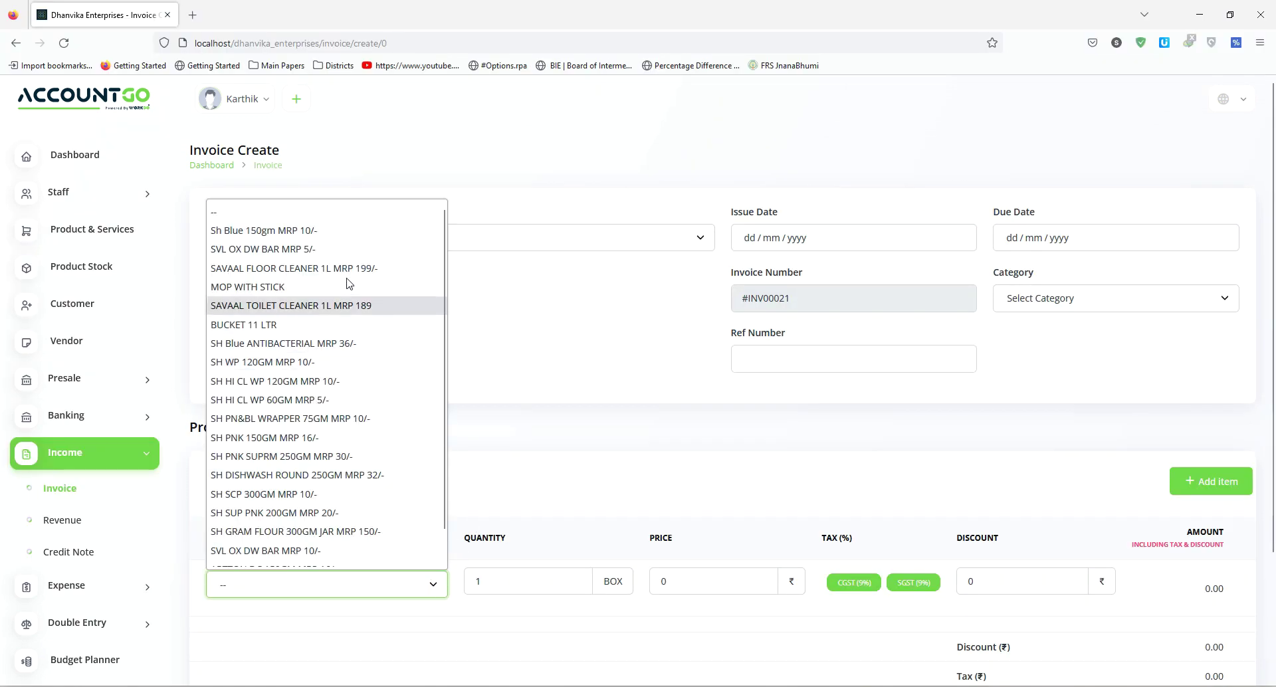
pyautogui.click(345, 233)
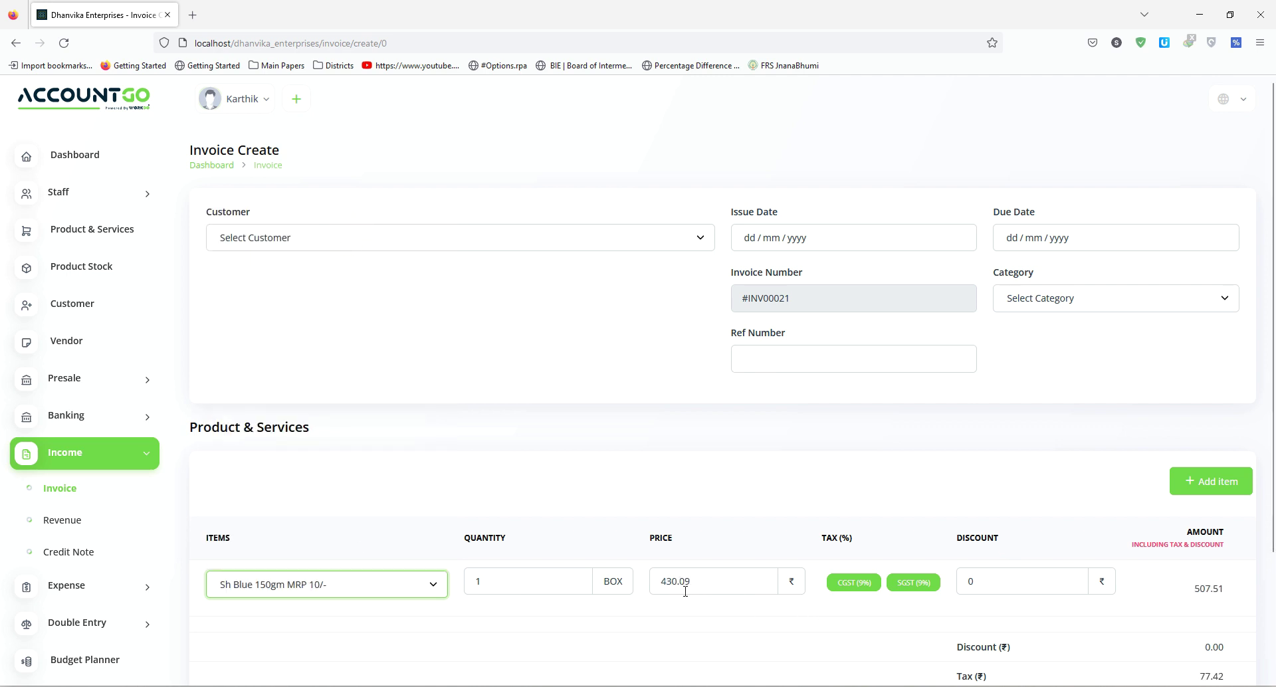
# Change the item's price from 430.09 to 50 and its discount to 20.
pyautogui.moveTo(714, 586); pyautogui.dragTo(658, 582)
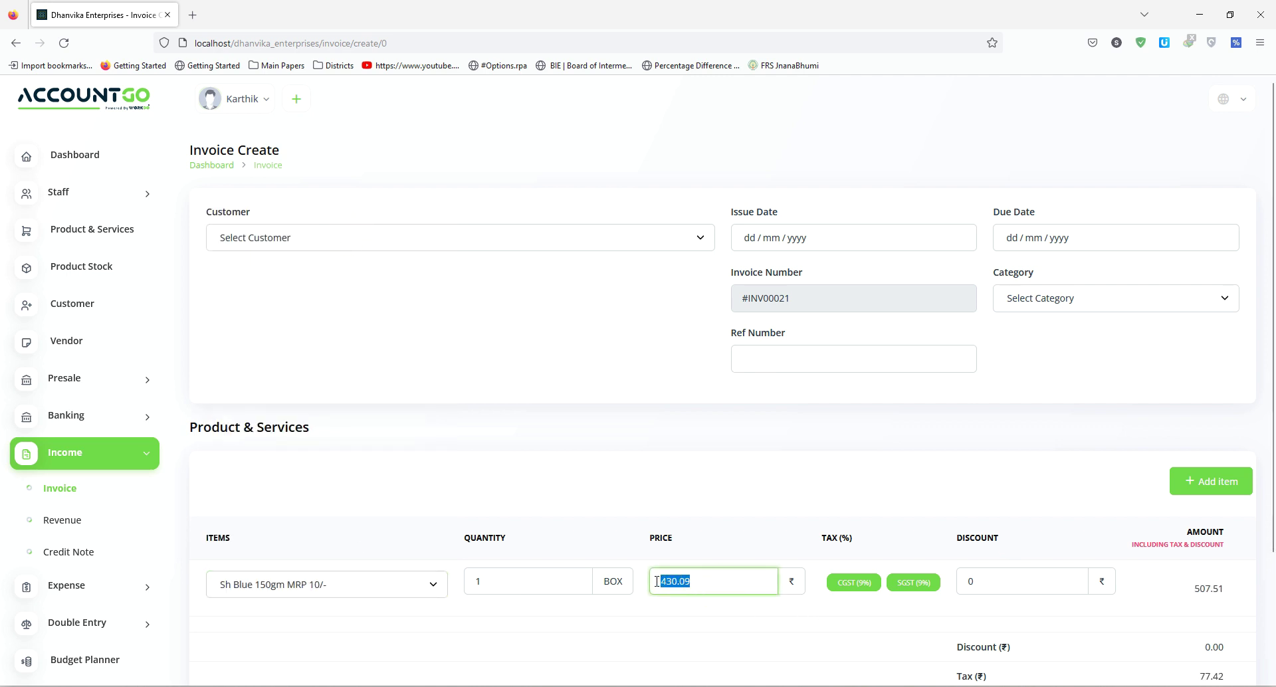
pyautogui.write('50')
pyautogui.scroll(-2, 775, 572)
pyautogui.doubleClick(972, 443)
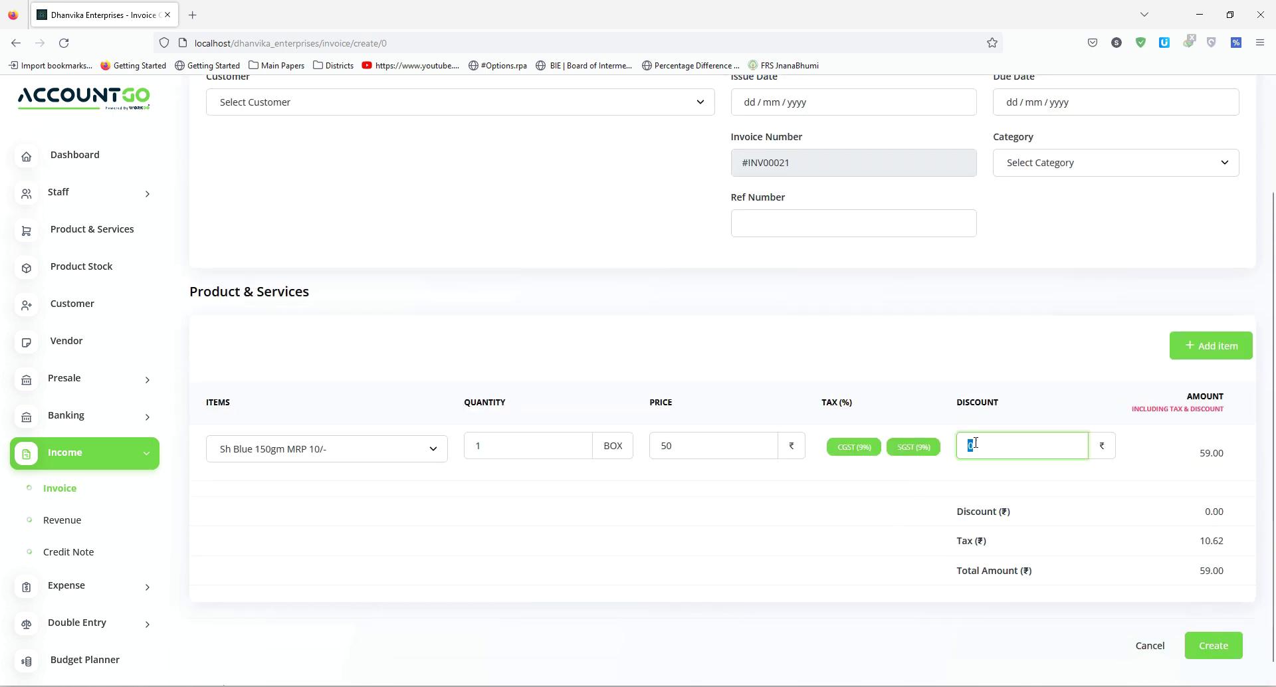
pyautogui.write('20')
# Compute 50 − 20 + 18% in Calculator and compare it with the invoice's 35.40 amount.
pyautogui.hotkey('alt', 'Tab')
pyautogui.moveTo(437, 137); pyautogui.dragTo(115, 102)
pyautogui.click(165, 251)
pyautogui.write('50 - 20')
pyautogui.press('Return')
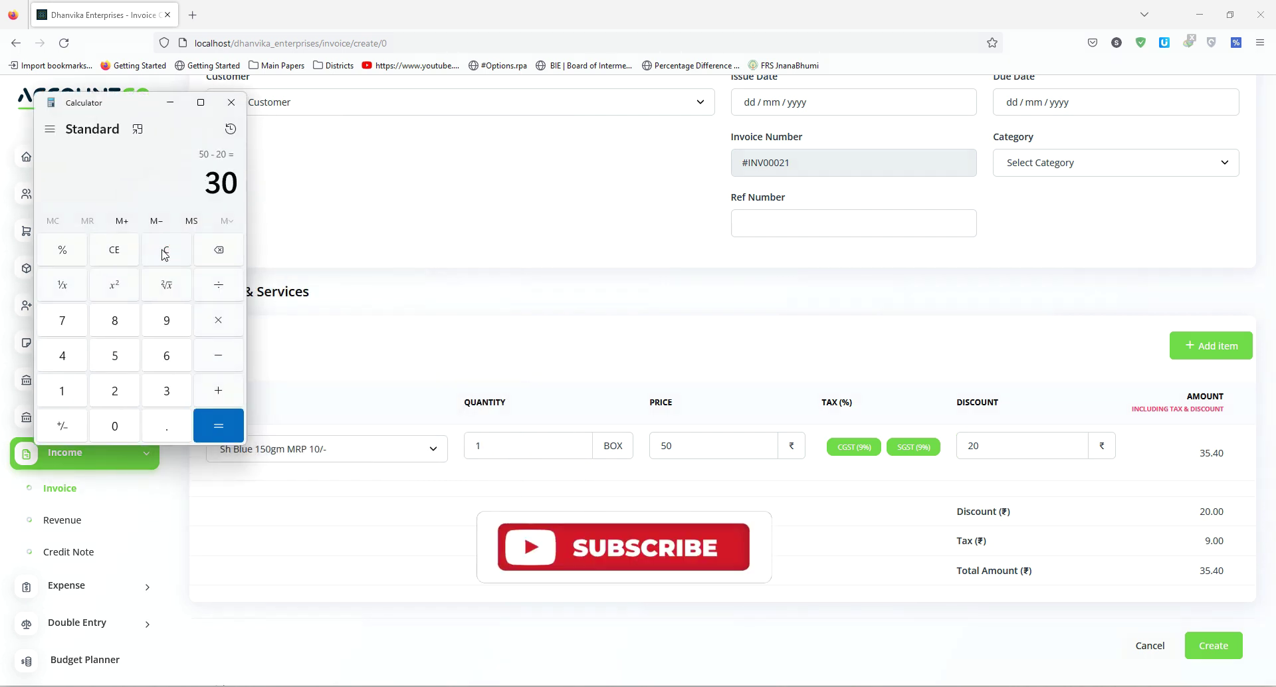
pyautogui.write('+18')
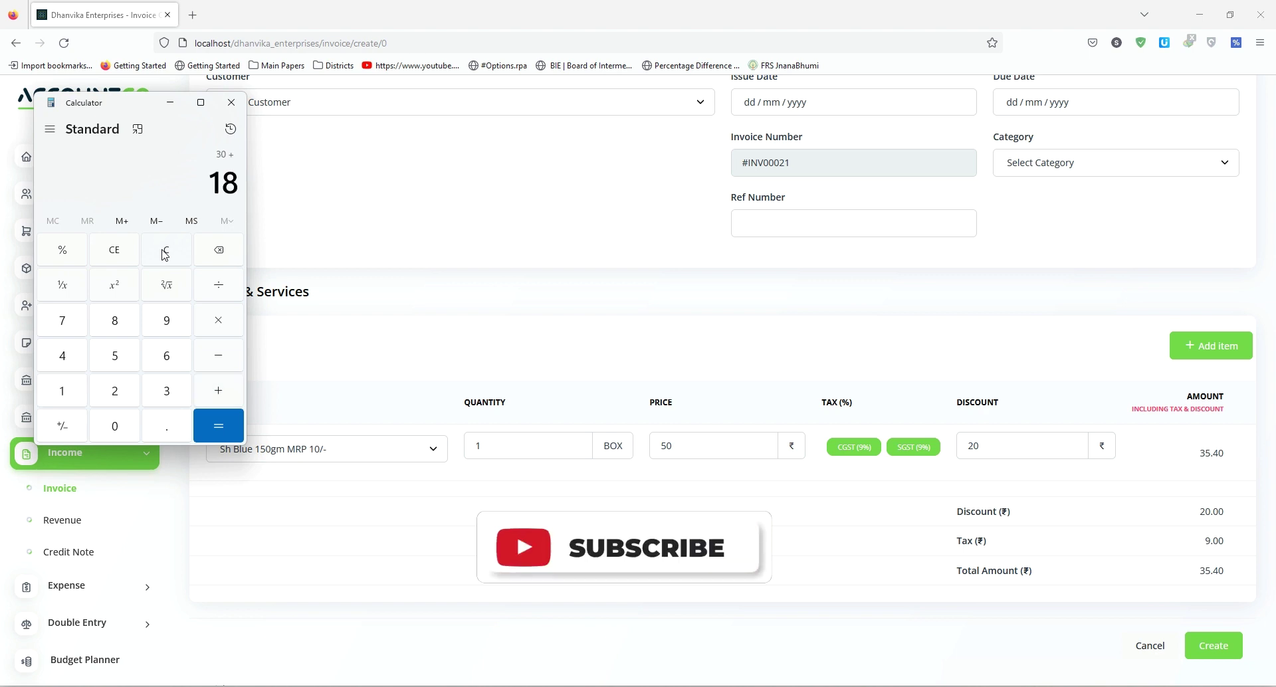
pyautogui.write('%')
pyautogui.press('Return')
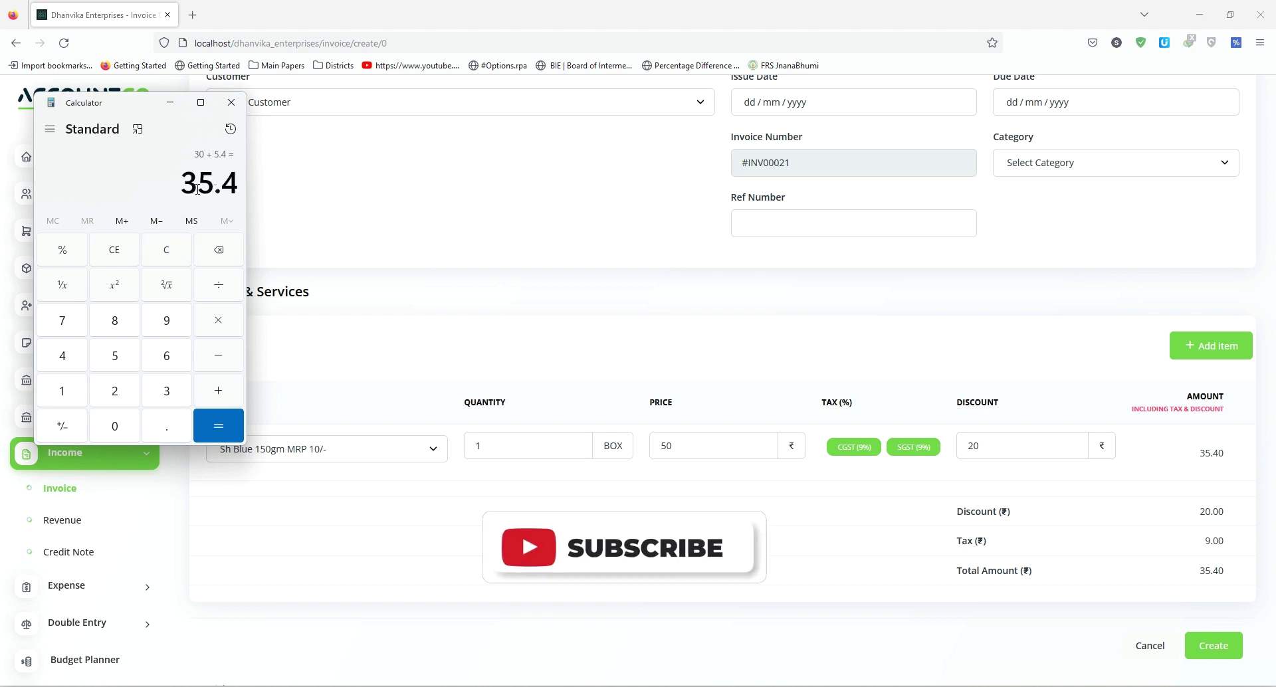
pyautogui.moveTo(1196, 453); pyautogui.dragTo(1226, 460)
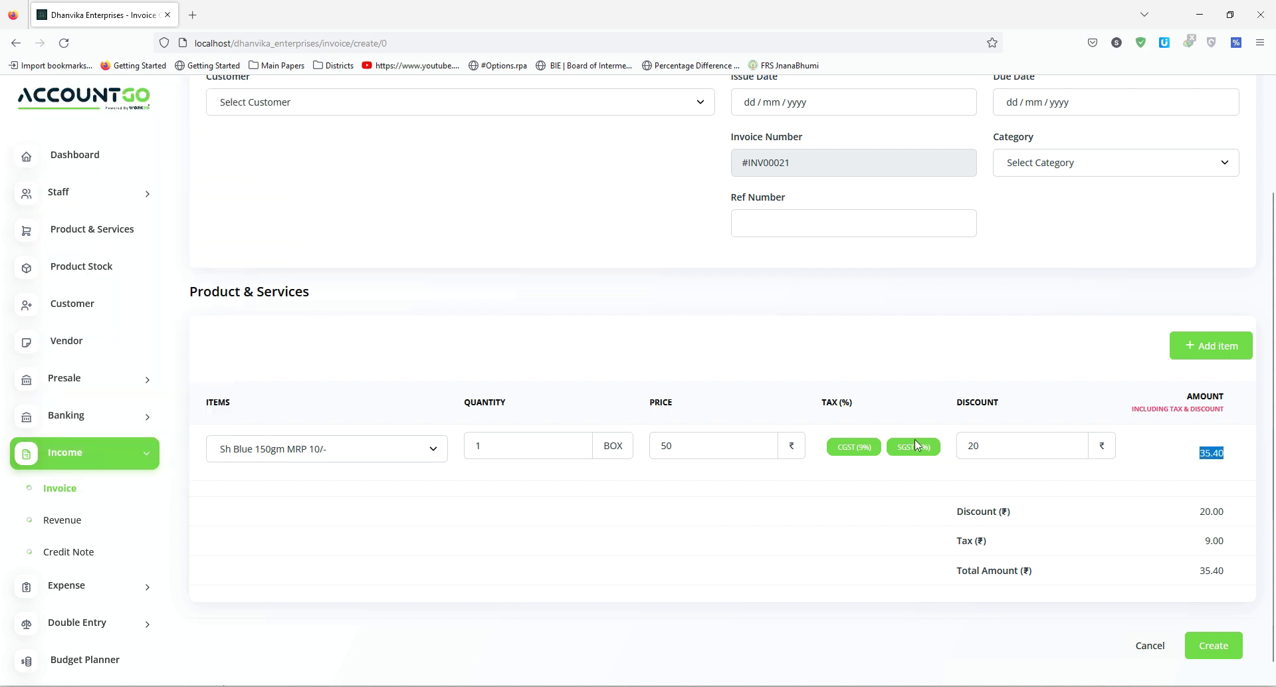
pyautogui.click(64, 491)
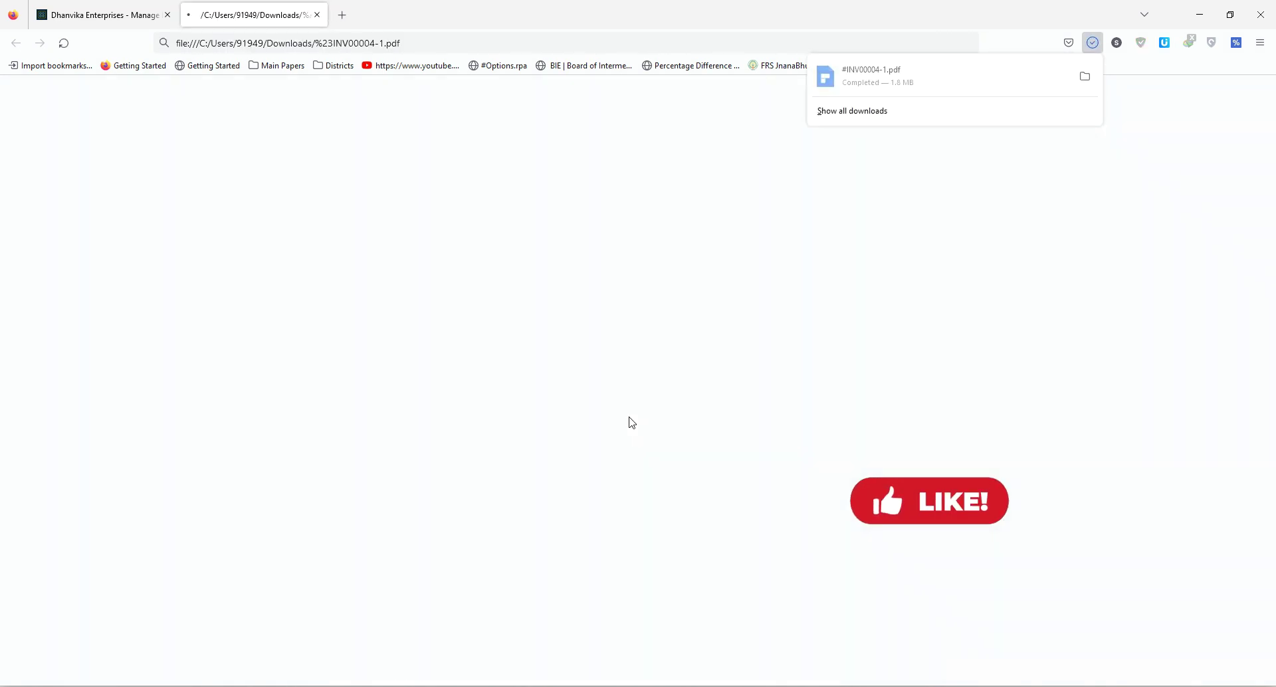
# Show the downloaded #INV00004-1.pdf and scroll through its item table.
pyautogui.press('F9')
pyautogui.scroll(-2, 540, 405)
pyautogui.scroll(2, 512, 398)
pyautogui.scroll(-3, 483, 392)
pyautogui.scroll(2, 465, 359)
pyautogui.scroll(-1, 441, 333)
pyautogui.scroll(-4, 730, 378)
pyautogui.scroll(3, 857, 491)
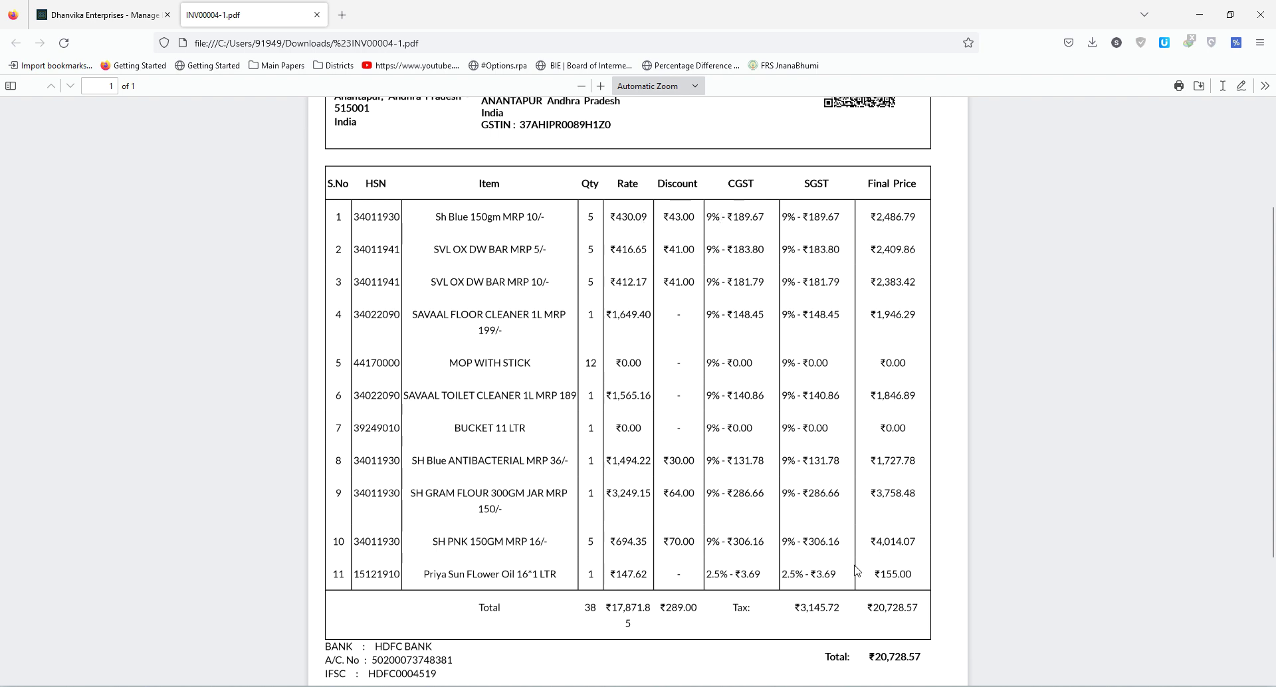
# Calculate 430.09 × 5 − 43 + 379.341 = 2,486.791 to match row 1's final price.
pyautogui.click(841, 685)
pyautogui.click(169, 251)
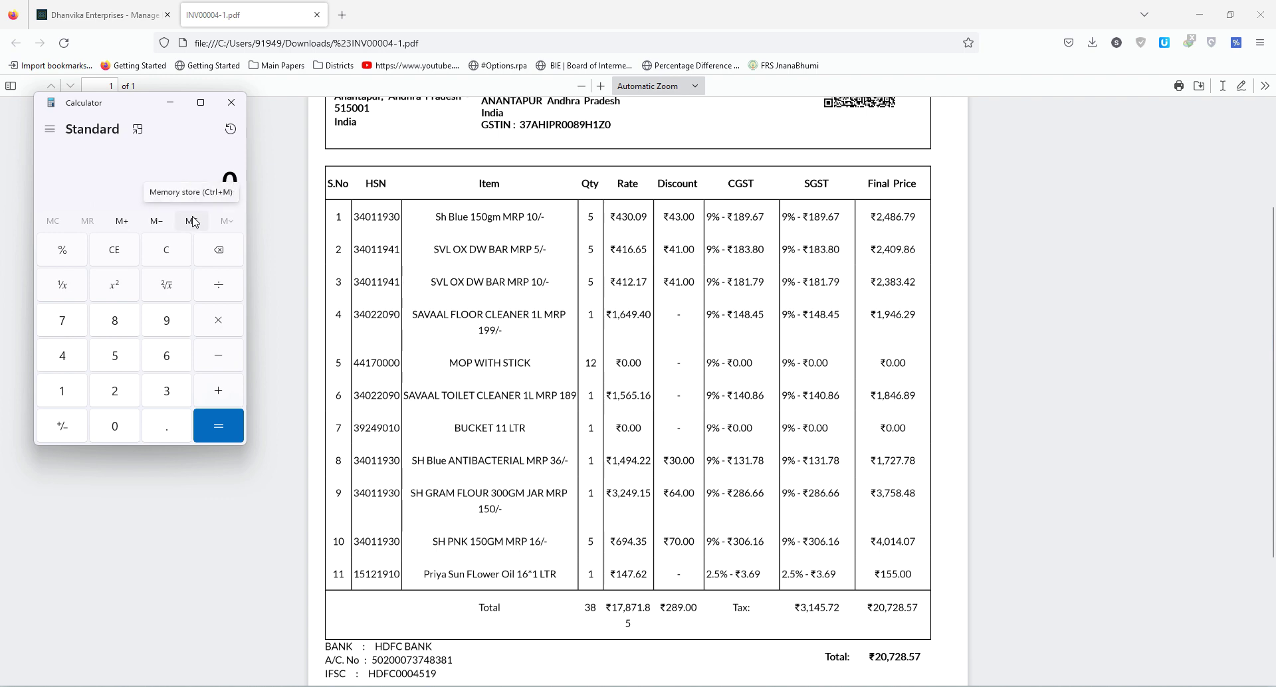
pyautogui.write('430.')
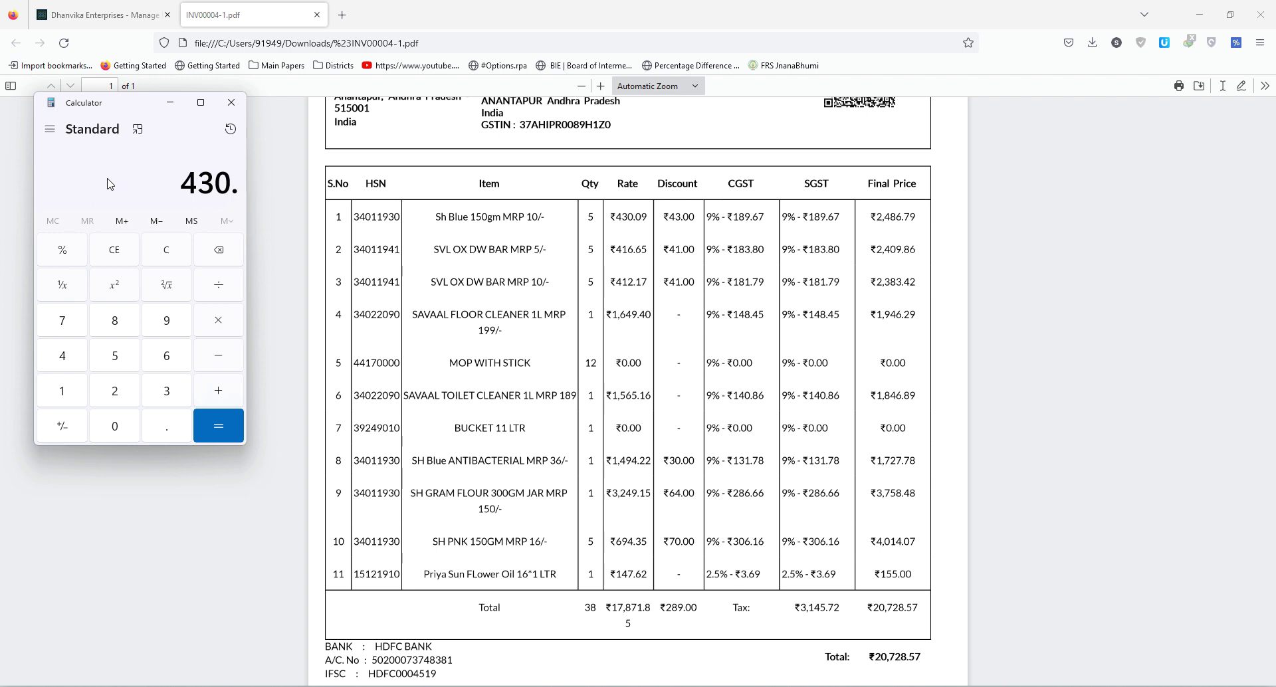
pyautogui.write('09')
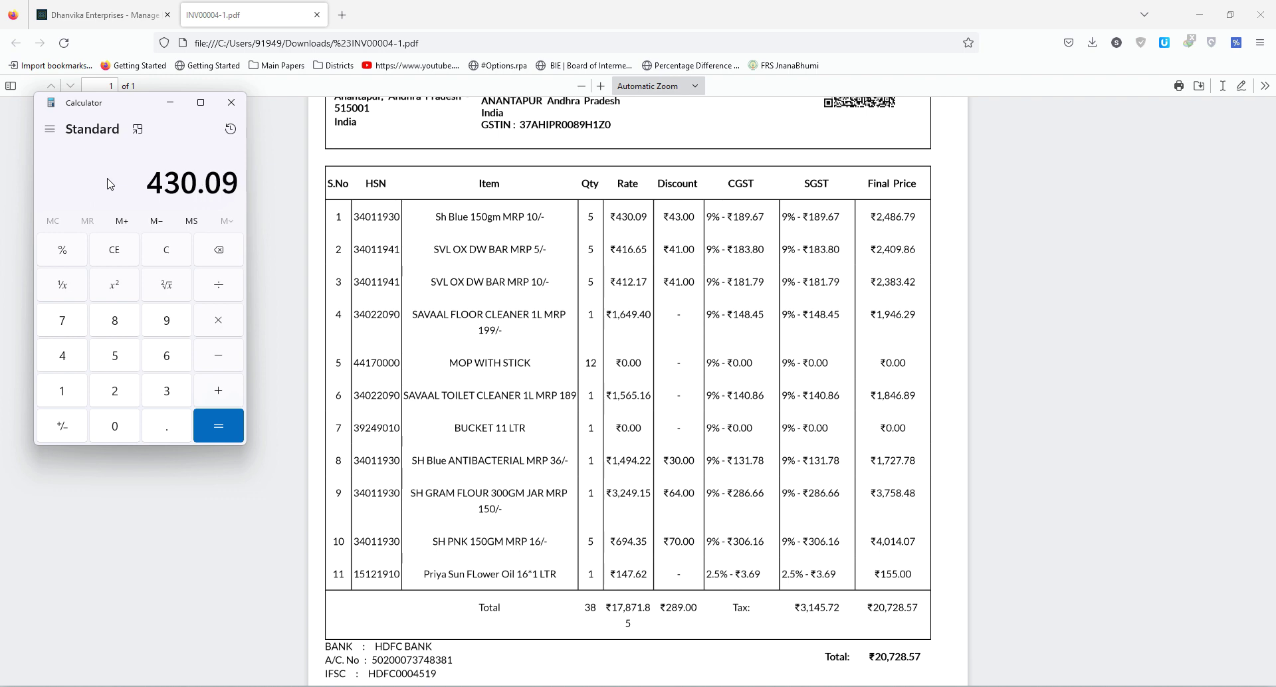
pyautogui.write('*5')
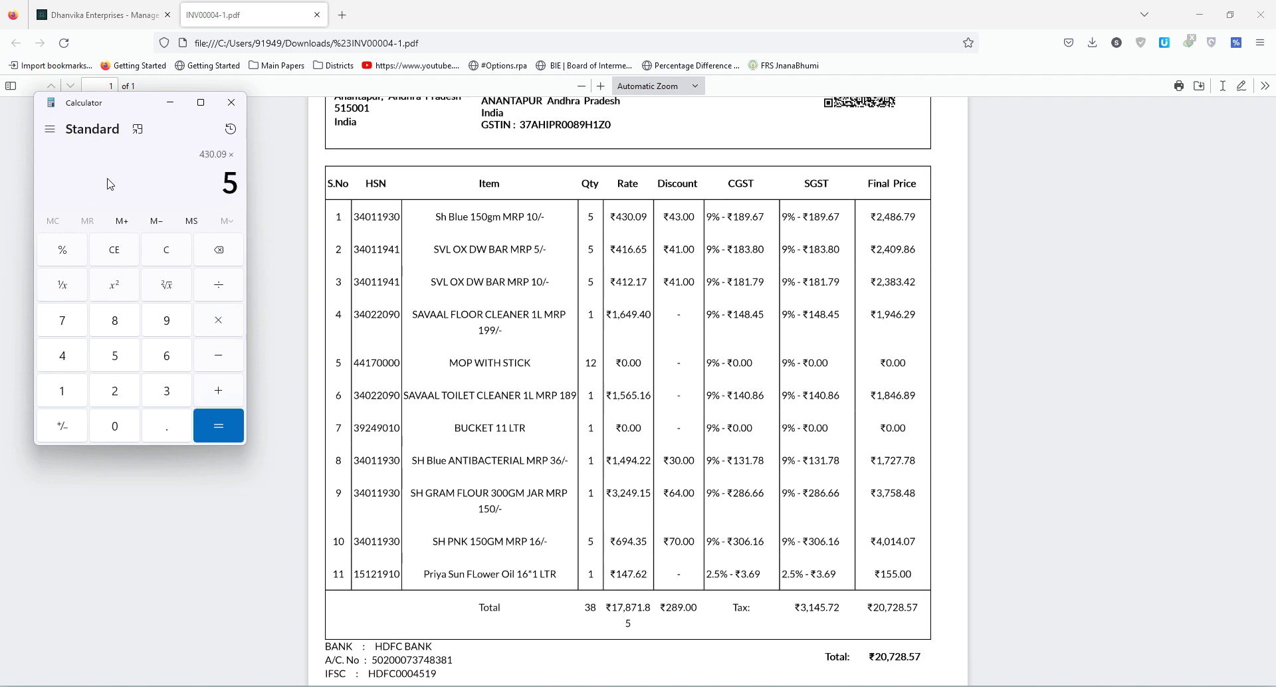
pyautogui.press('Return')
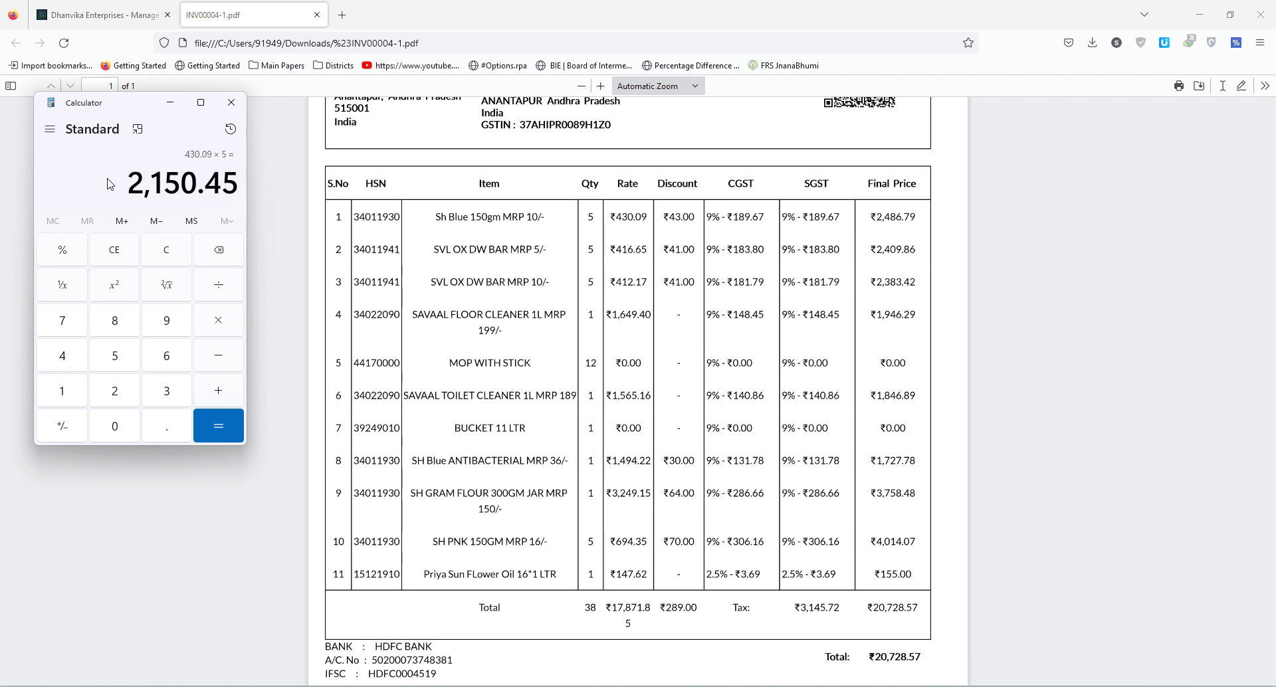
pyautogui.press('-')
pyautogui.write('53')
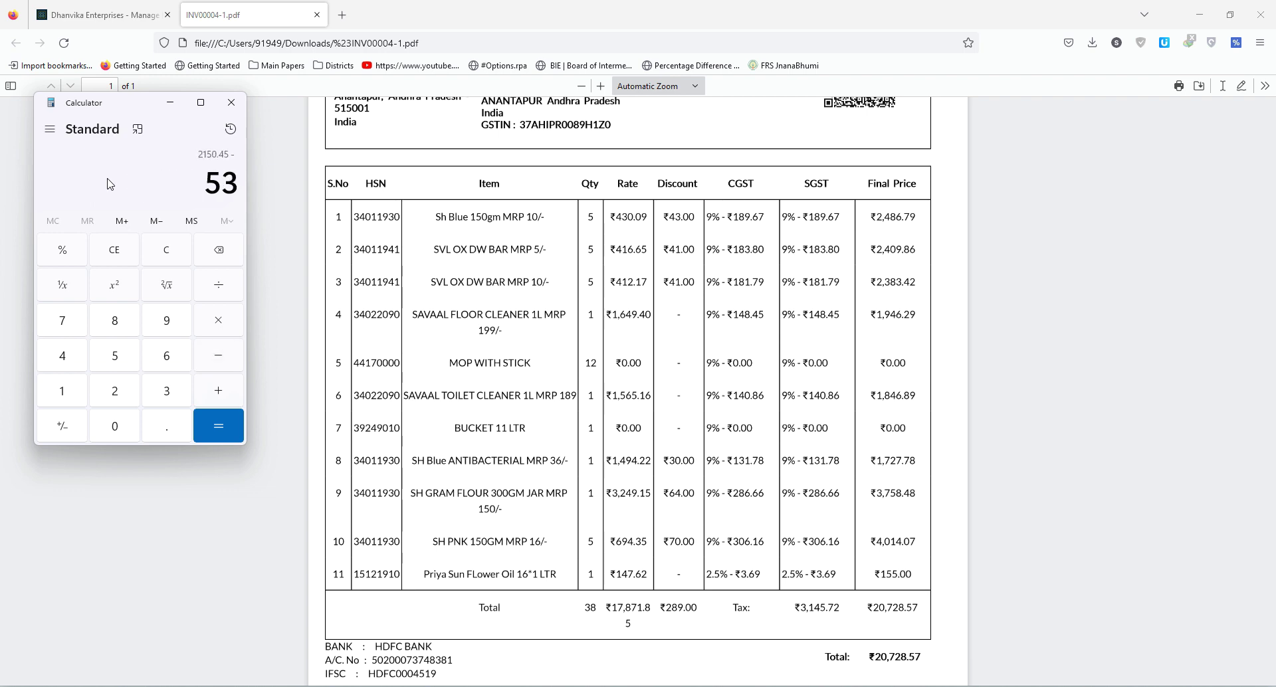
pyautogui.press('BackSpace')
pyautogui.press('BackSpace')
pyautogui.write('43')
pyautogui.press('Return')
pyautogui.press('+')
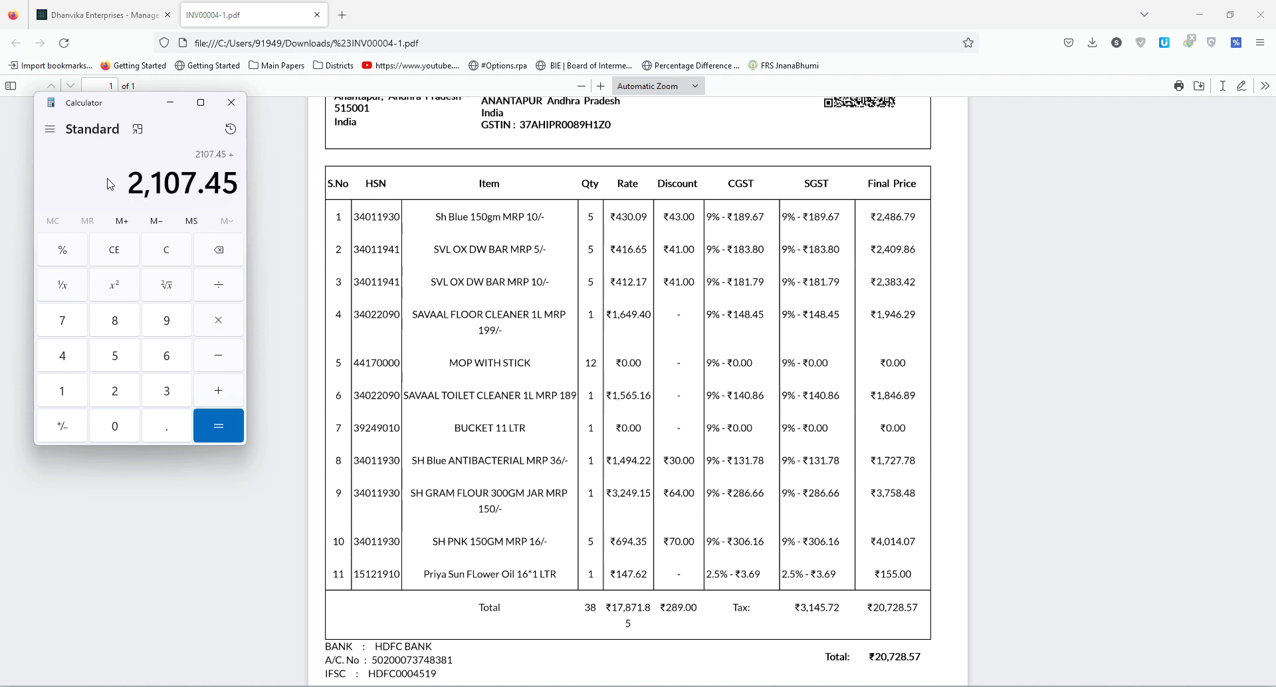
pyautogui.write('37')
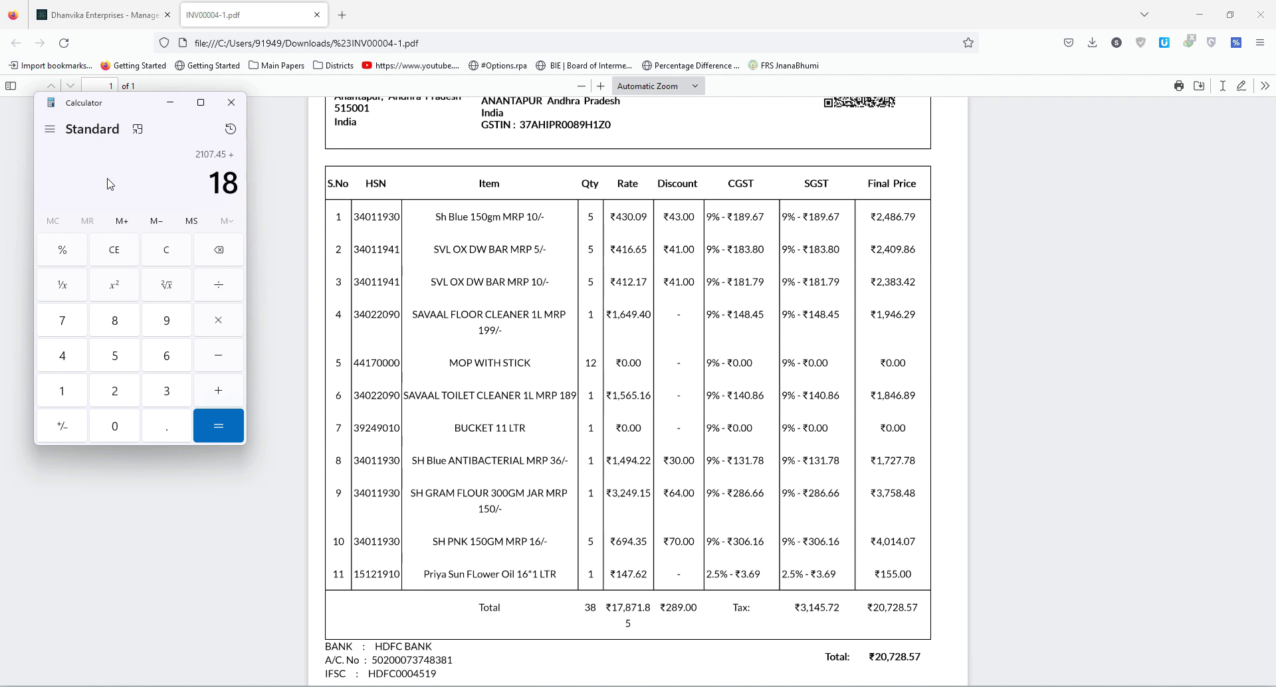
pyautogui.write('9.341')
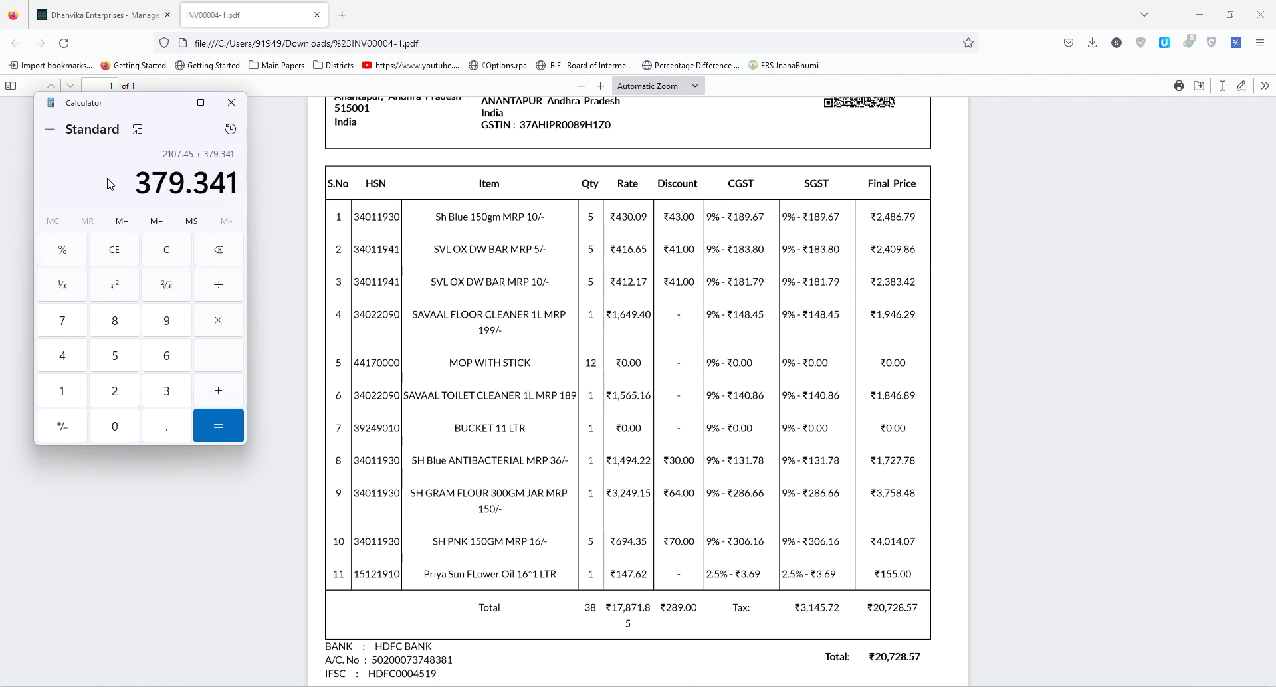
pyautogui.press('Return')
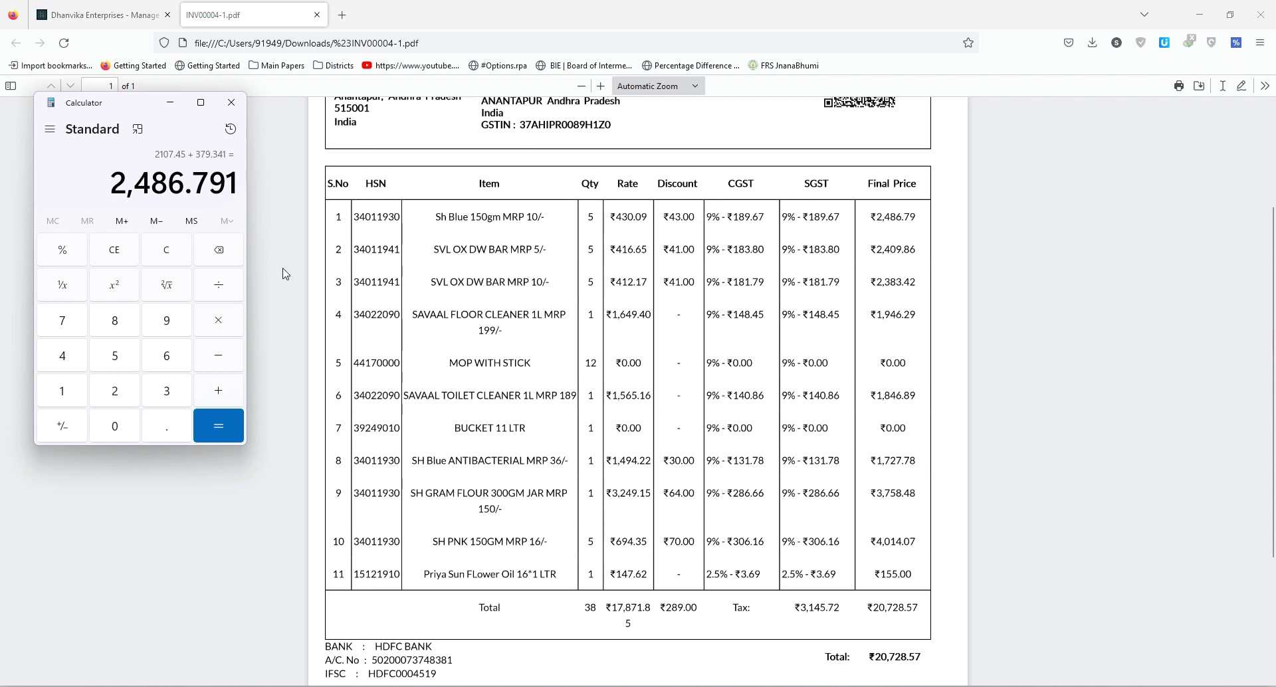
# Recalculate row 1's subtotal 430.09 × 5 = 2,150.45 after clearing a mistaken entry.
pyautogui.click(176, 258)
pyautogui.write('430.09')
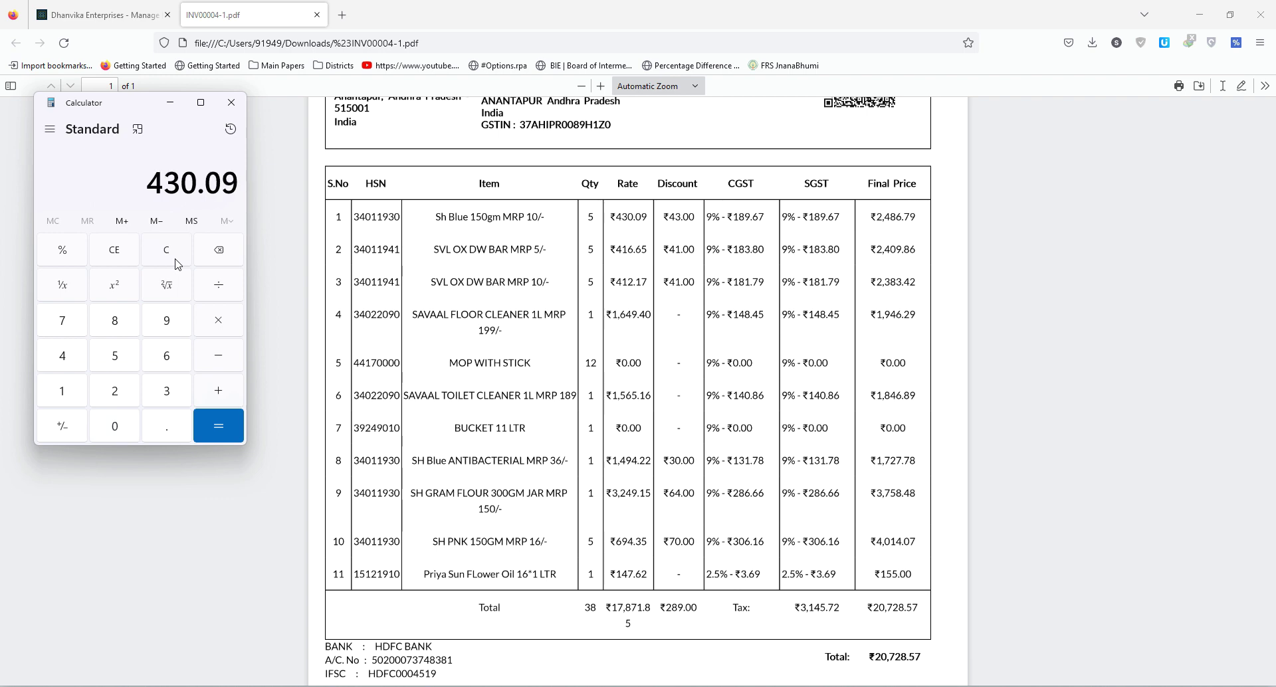
pyautogui.press('+')
pyautogui.press('-')
pyautogui.write('43')
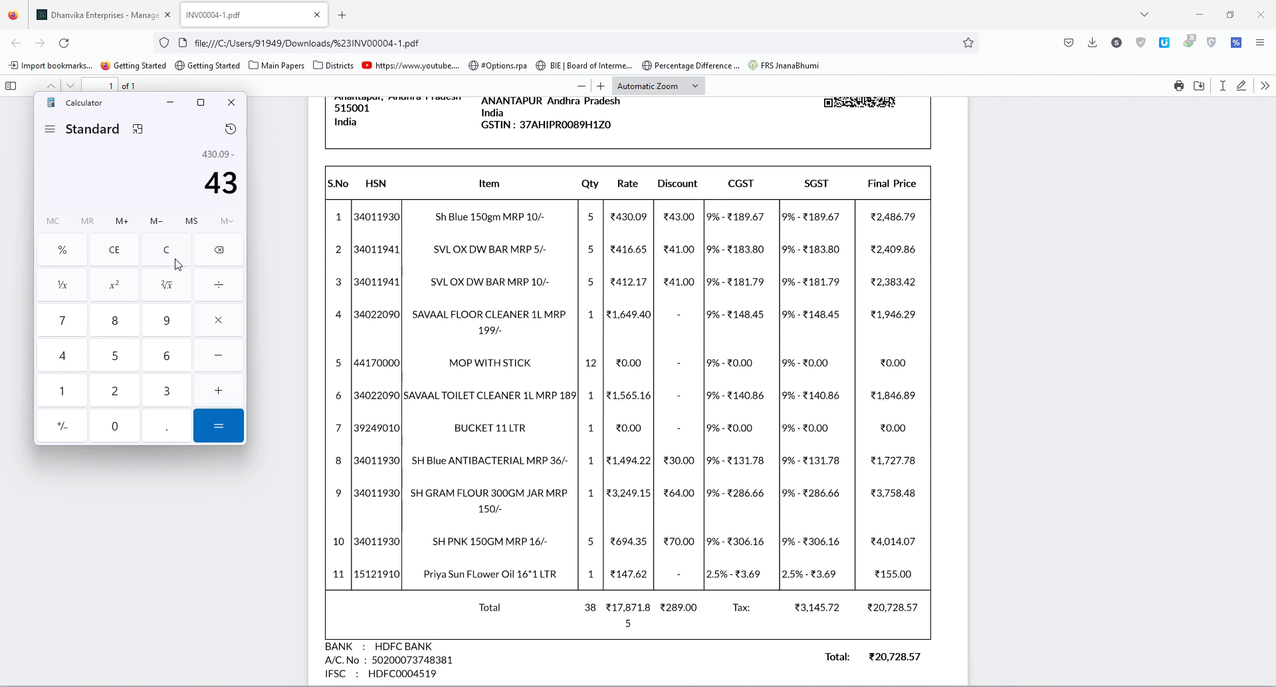
pyautogui.click(175, 259)
pyautogui.write('430.09')
pyautogui.press('*')
pyautogui.write('5')
pyautogui.press('Return')
# Subtract the 43 discount, then 1,917.7795, giving 189.6705 to match row 1's CGST.
pyautogui.press('-')
pyautogui.write('43')
pyautogui.press('Return')
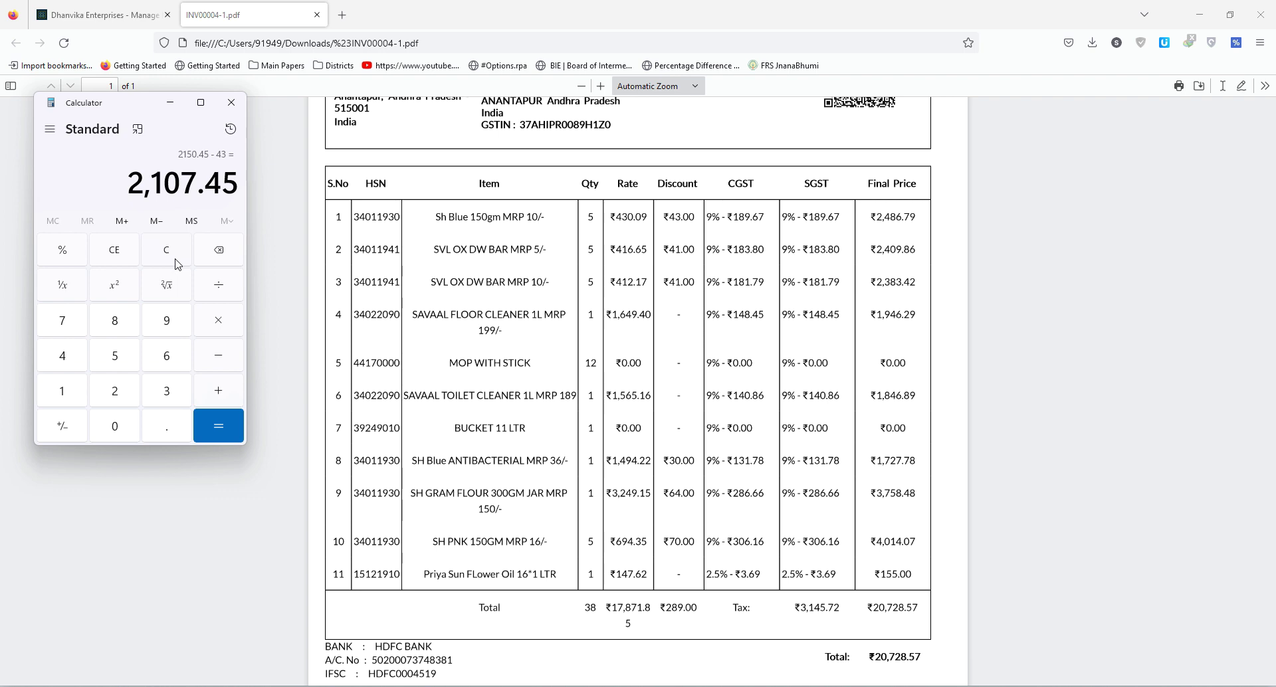
pyautogui.press('-')
pyautogui.write('917.7795')
pyautogui.press('Return')
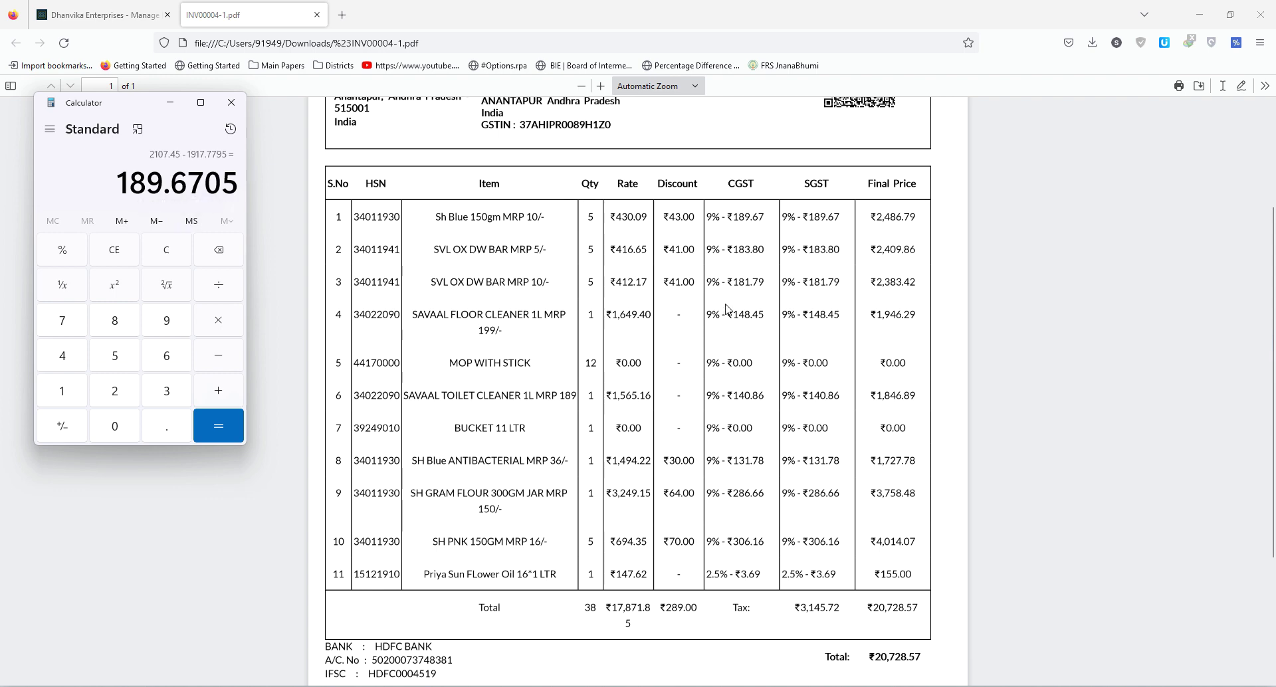
pyautogui.scroll(3, 726, 309)
# Minimize Calculator and scroll the INV00004 invoice PDF.
pyautogui.click(170, 103)
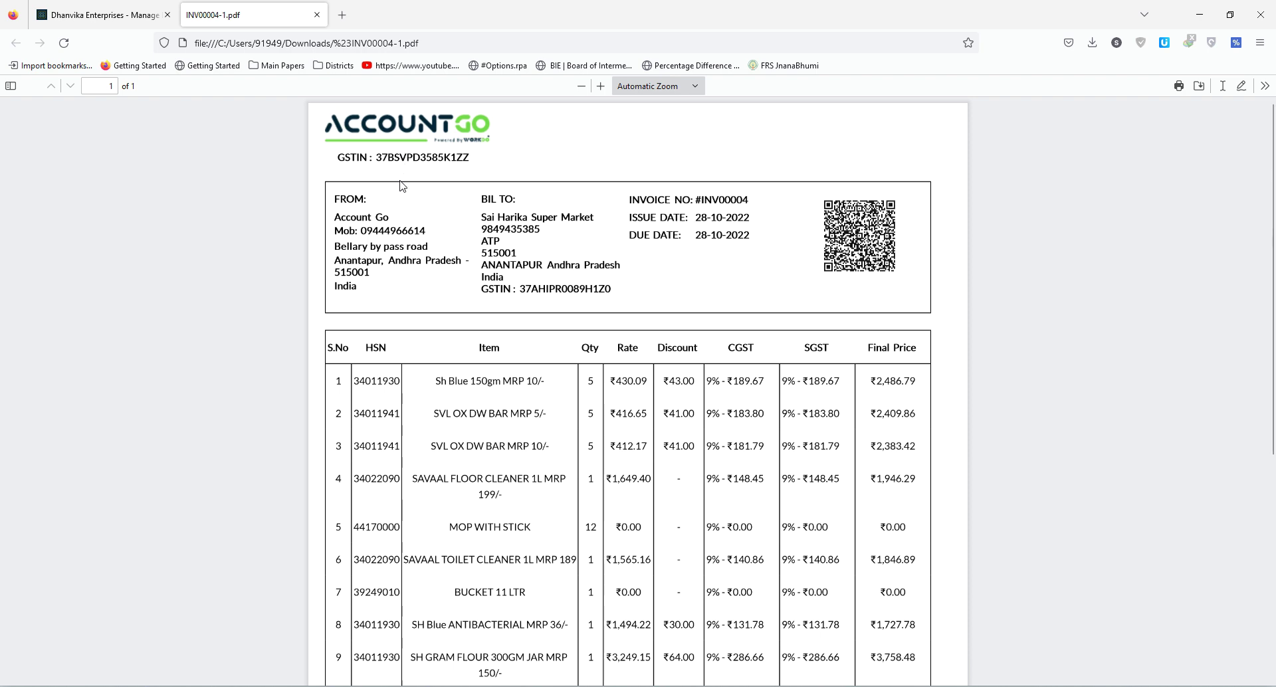
pyautogui.scroll(-3, 392, 213)
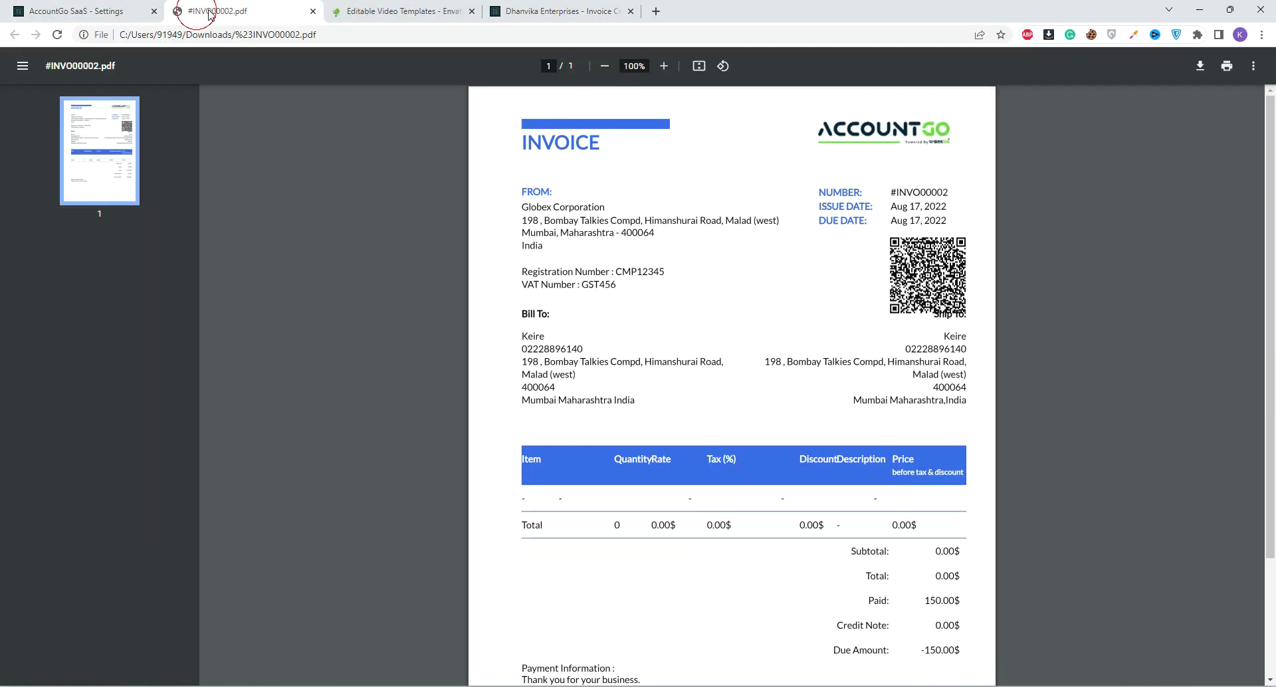
# Return to the AccountGo company settings showing the Retainer print setting with the Paris template.
pyautogui.scroll(-3, 665, 359)
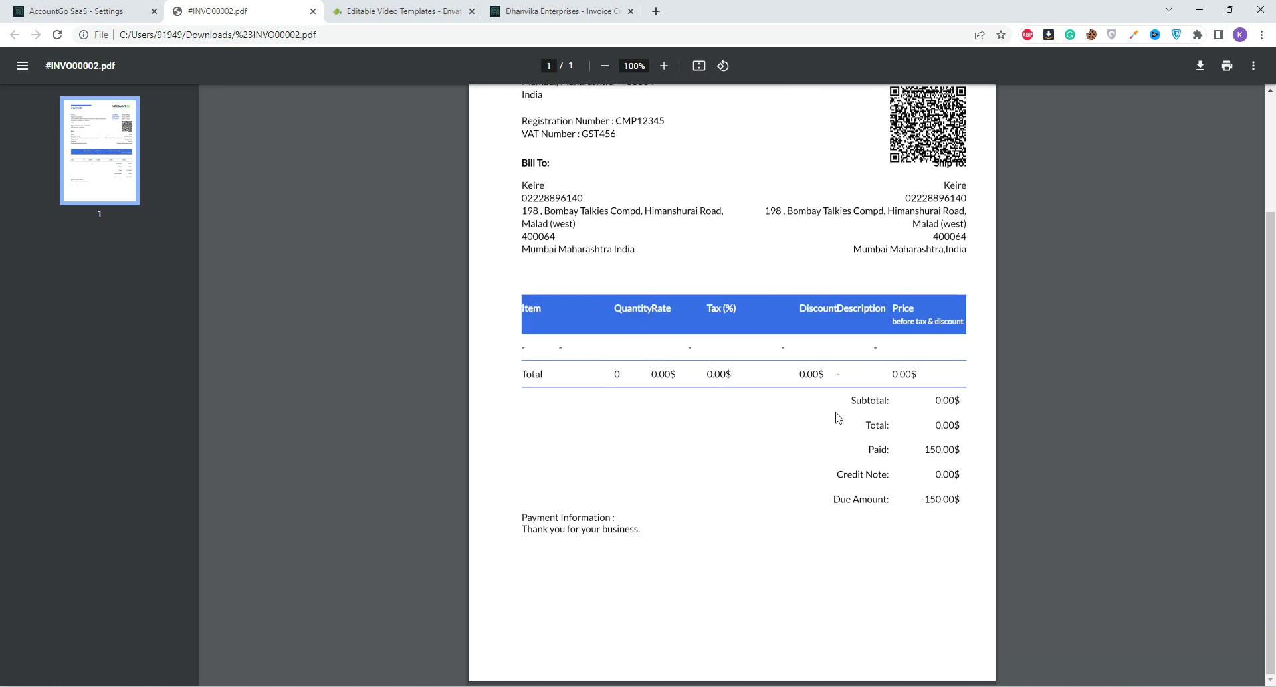
pyautogui.scroll(3, 665, 359)
pyautogui.click(100, 11)
pyautogui.scroll(3, 327, 418)
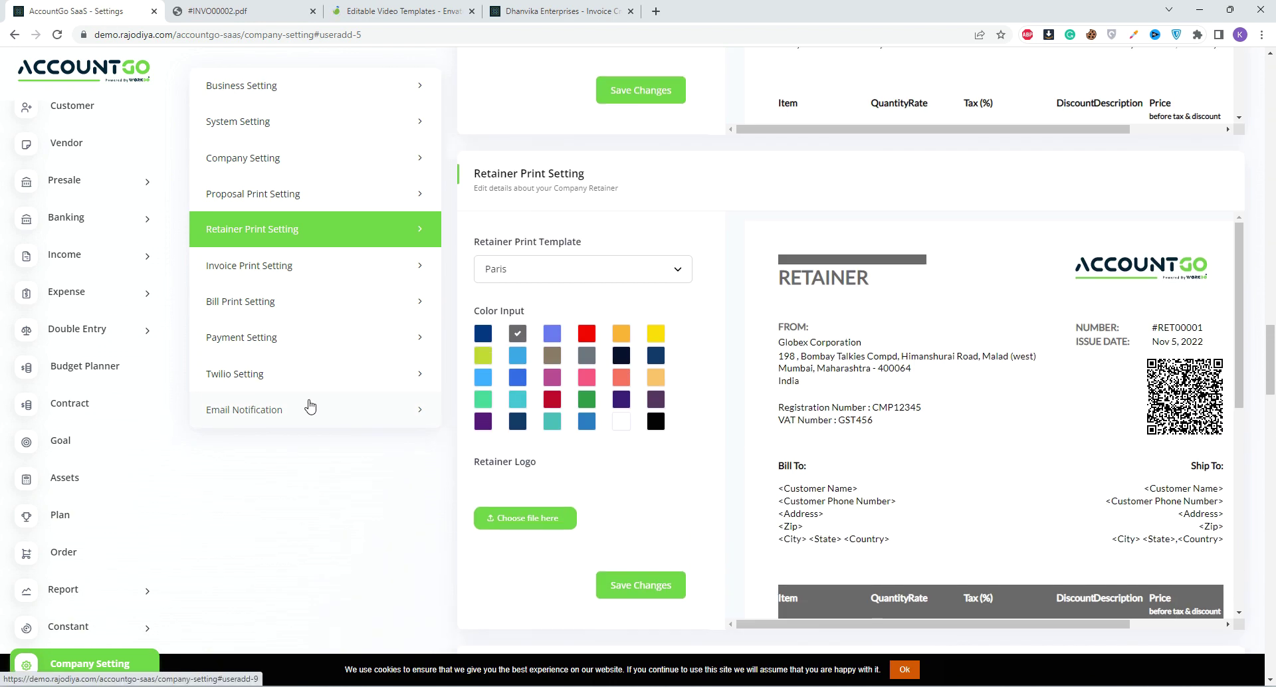